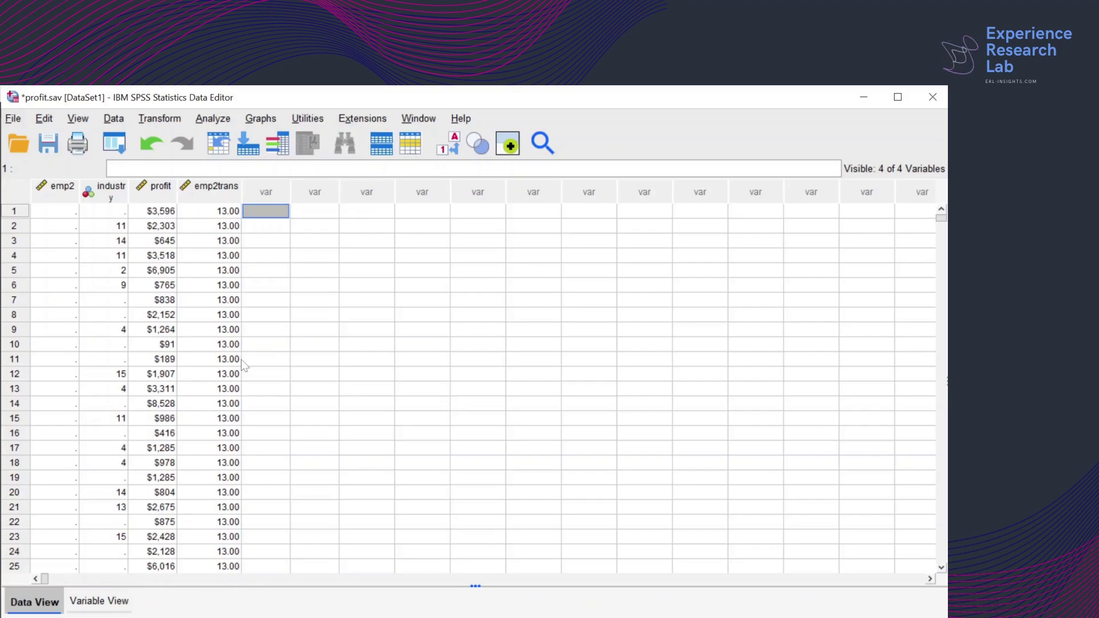
Highlight the emp2 and profit columns, and select emp2 and emp2trans together to compare the original and transformed employee counts
left_click(72, 192)
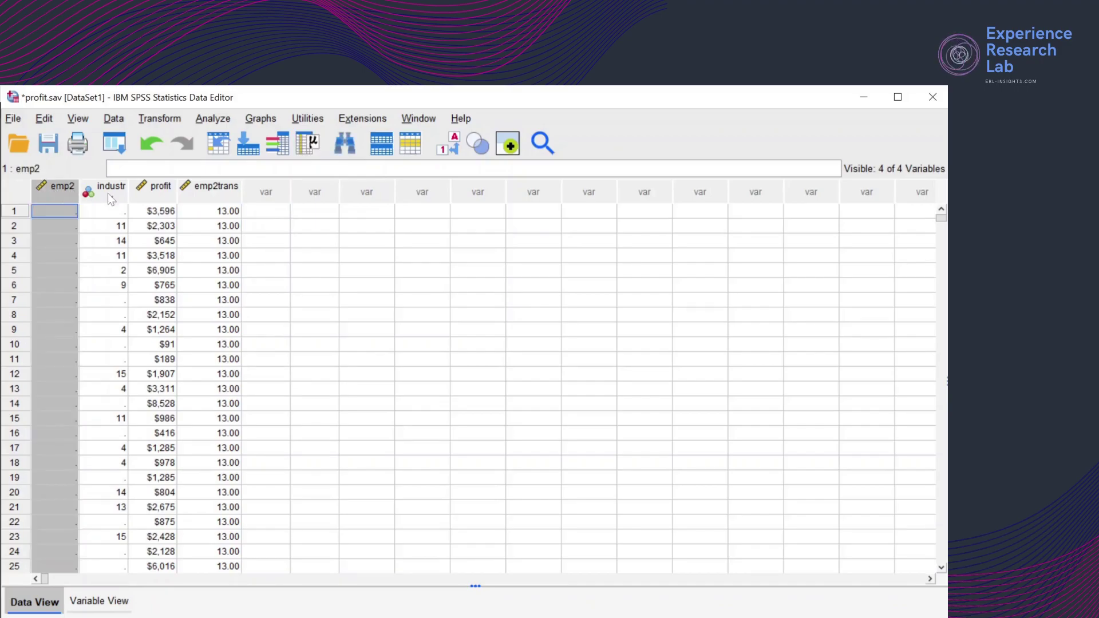
left_click(164, 194)
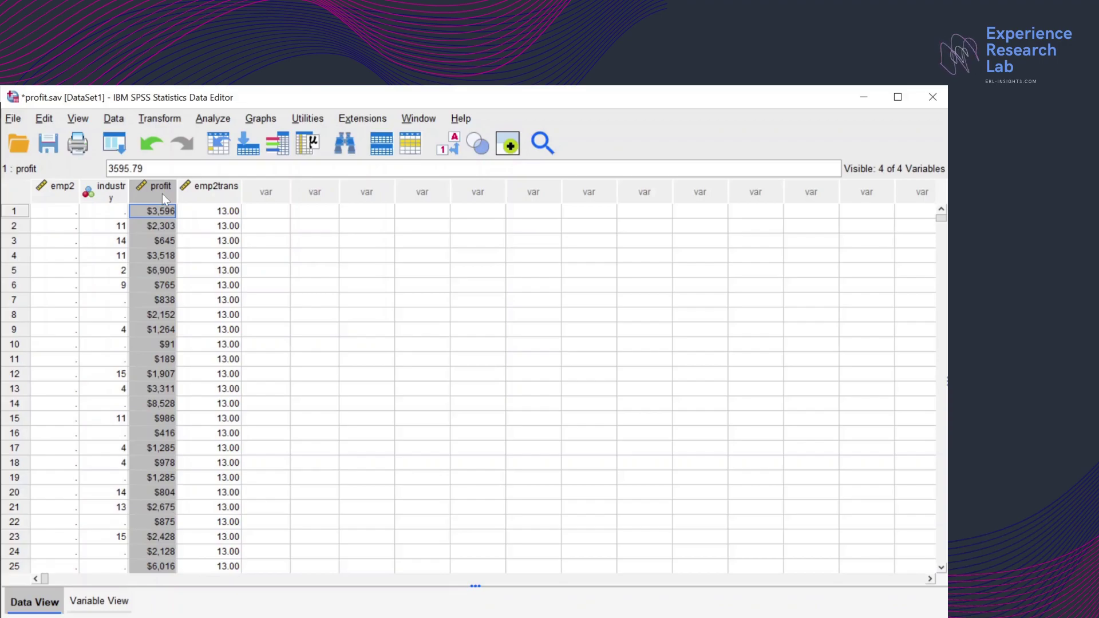
left_click(47, 191)
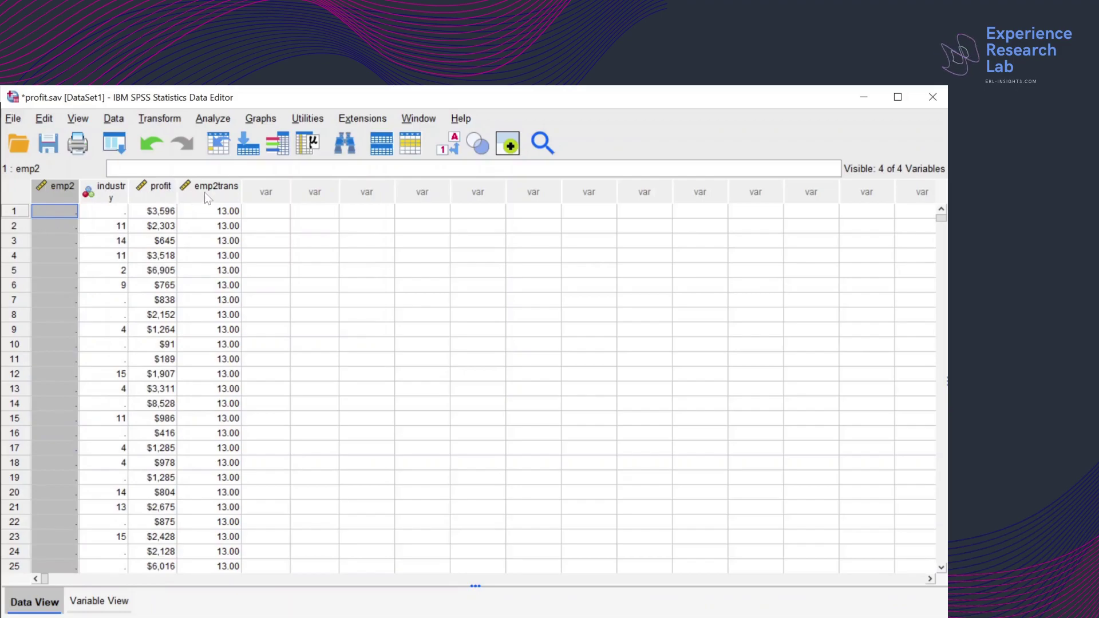
mouse_move(205, 193)
left_click(205, 189, "ctrl")
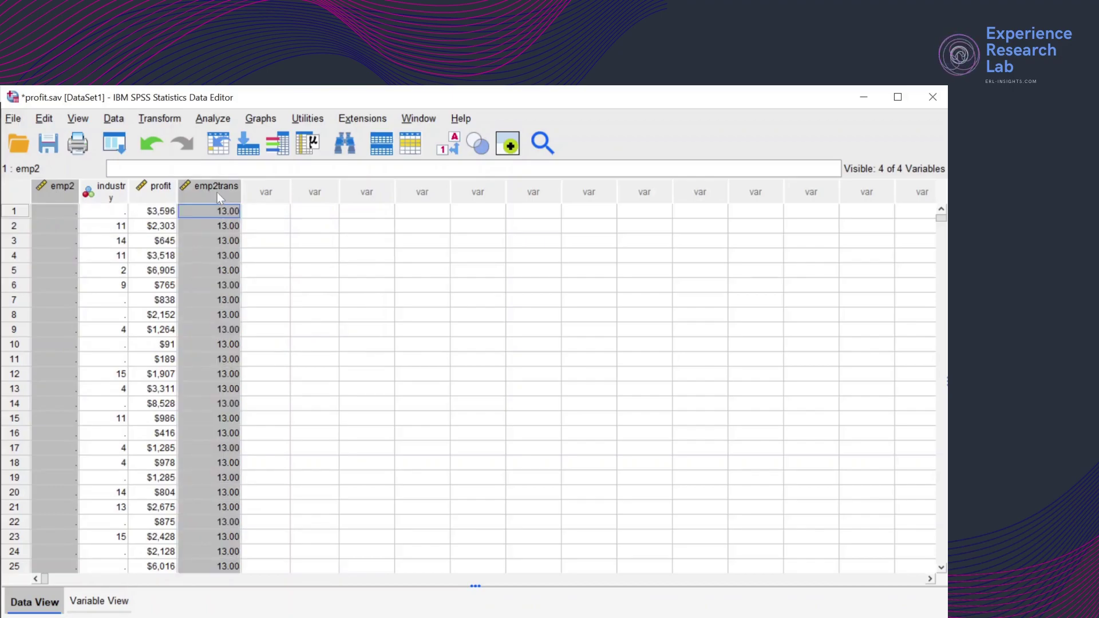
mouse_move(218, 193)
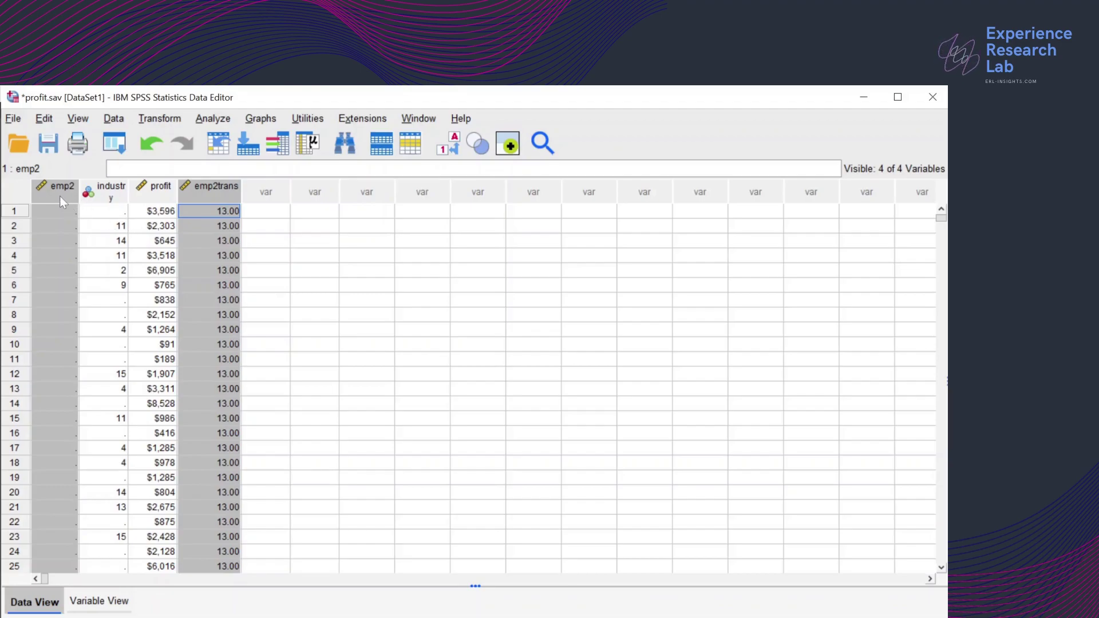
Examine the missing emp2 values from case 1 down to case 927 alongside the corresponding emp2trans values
left_click(59, 210)
scroll(54, 246, "down", 20)
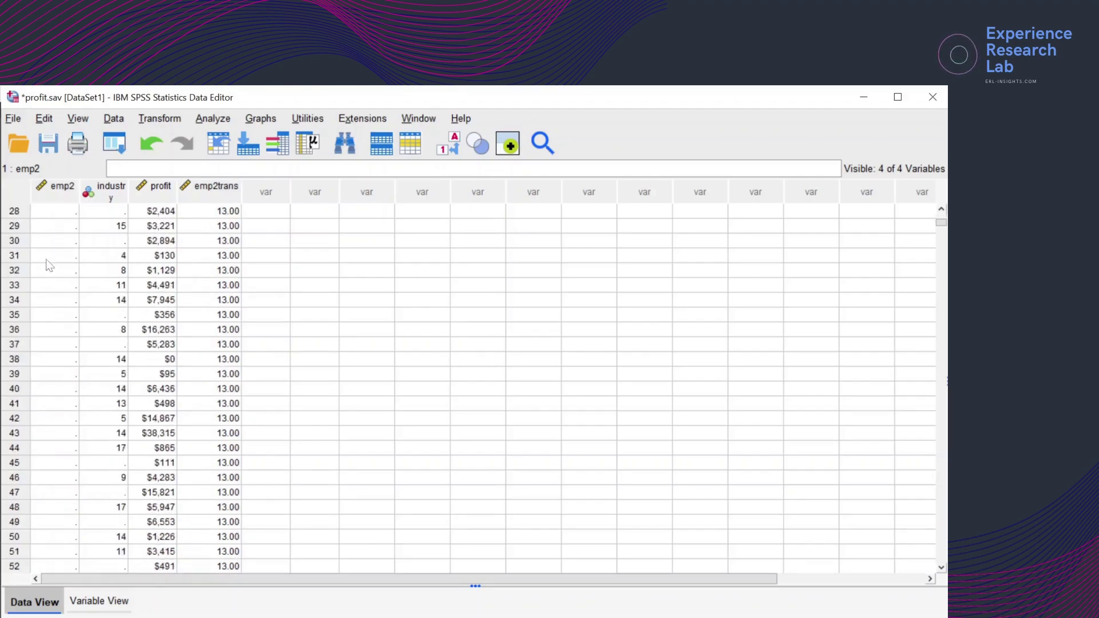
scroll(59, 334, "down", 20)
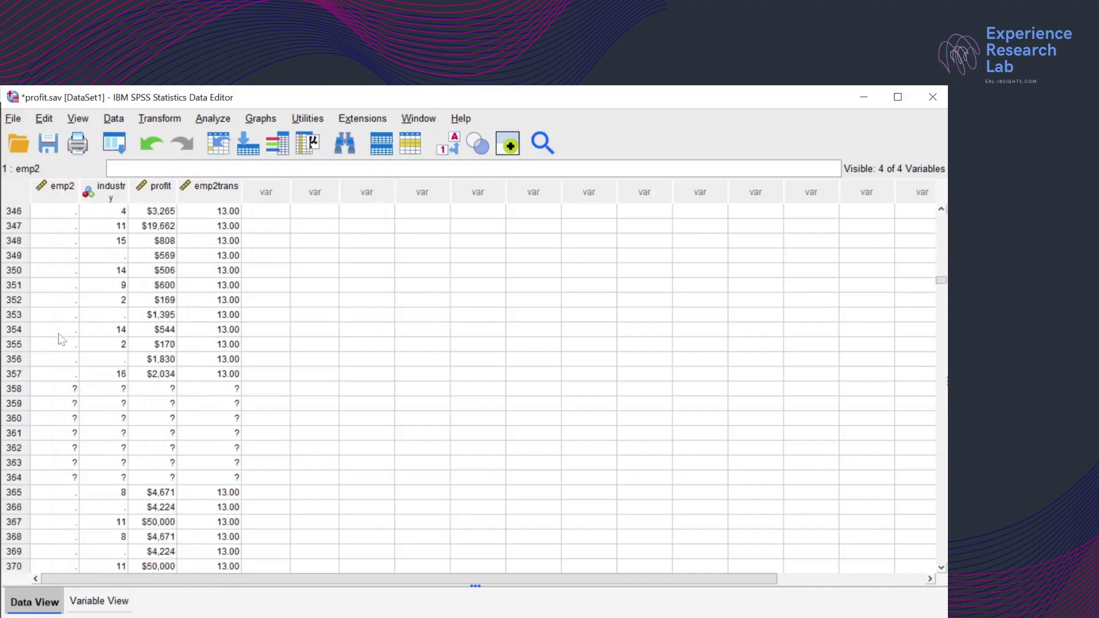
scroll(58, 333, "down", 20)
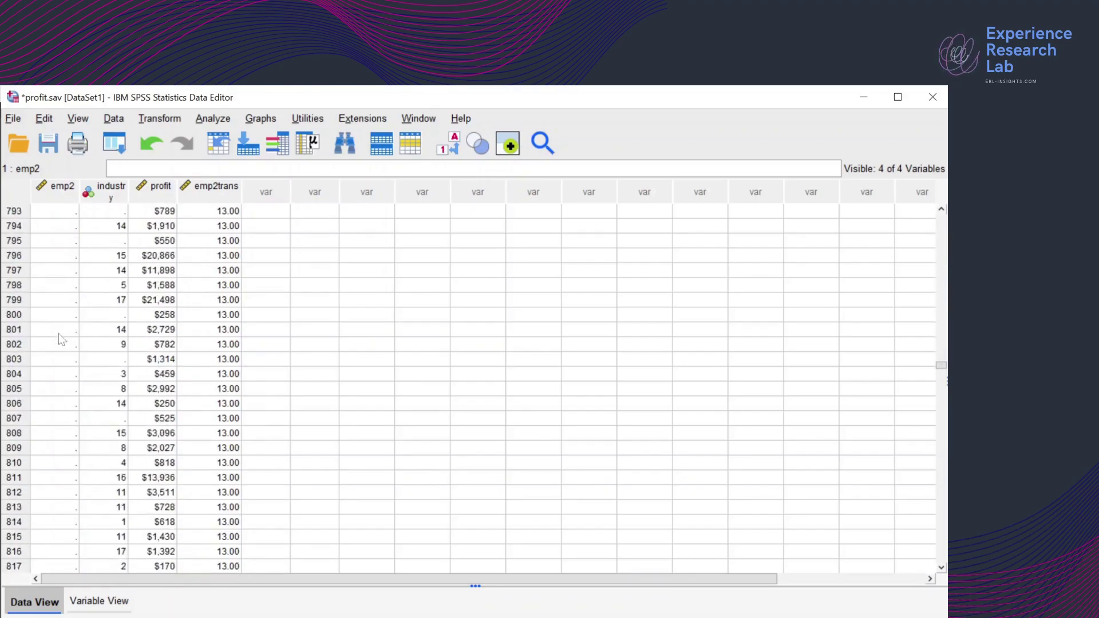
scroll(59, 333, "down", 16)
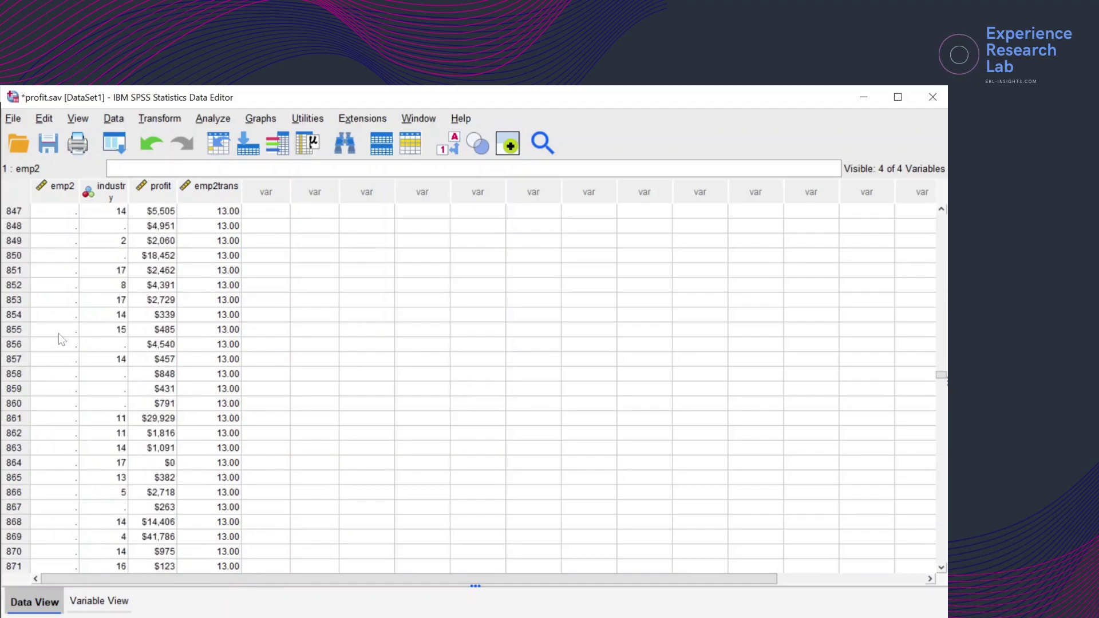
scroll(58, 333, "down", 16)
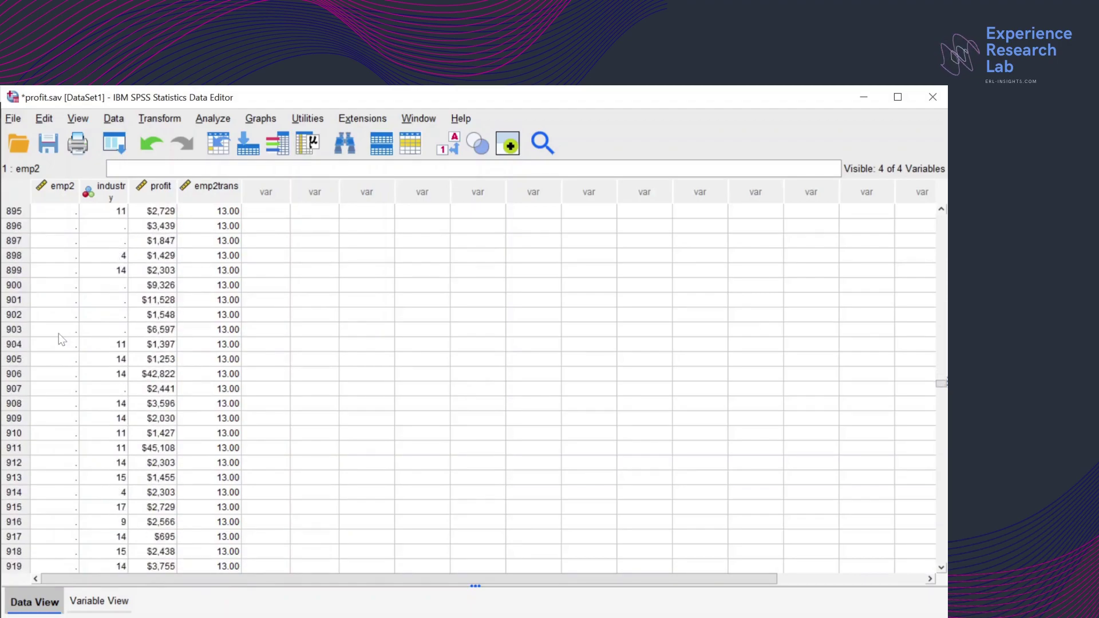
scroll(58, 333, "down", 4)
left_click(57, 417)
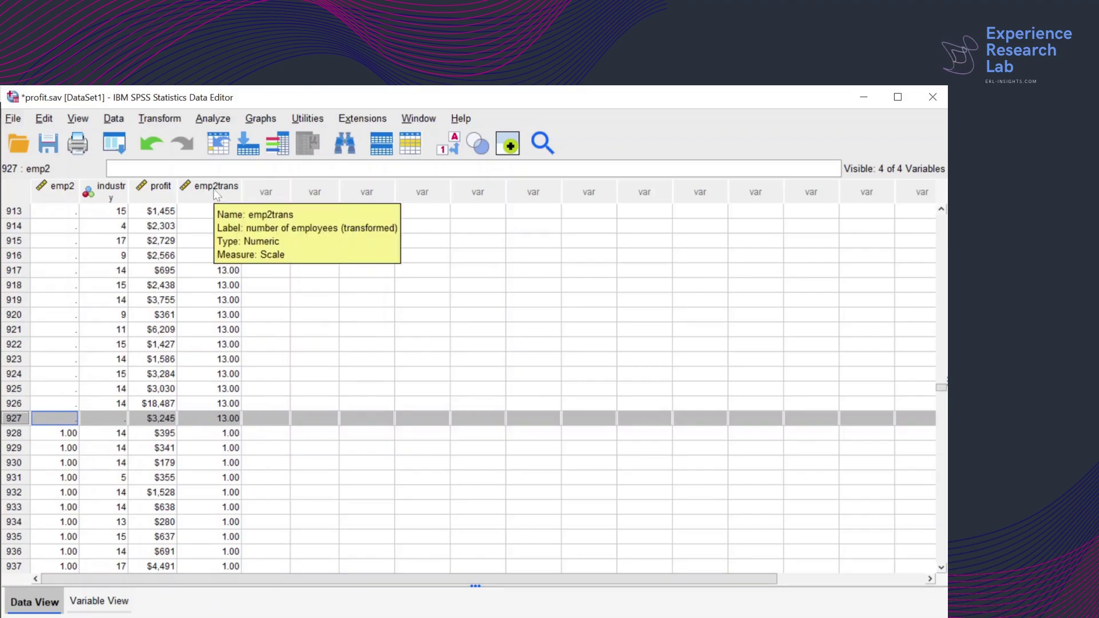
Start Visual Binning and add both number-of-employees variables, emp2 and emp2trans, as the variables to bin
left_click(60, 194)
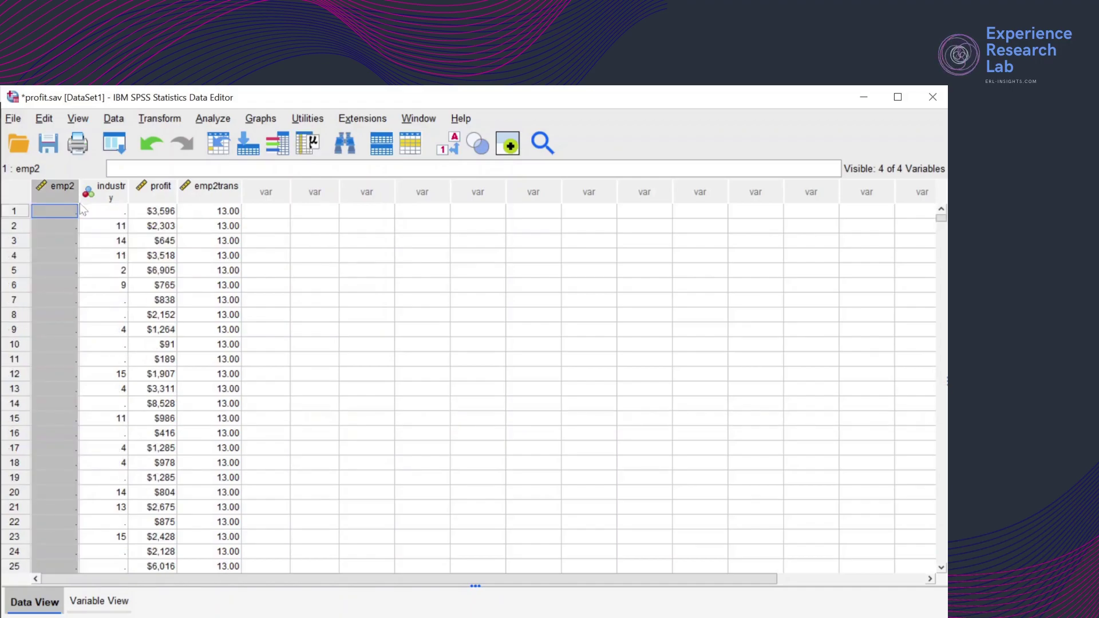
left_click(222, 196)
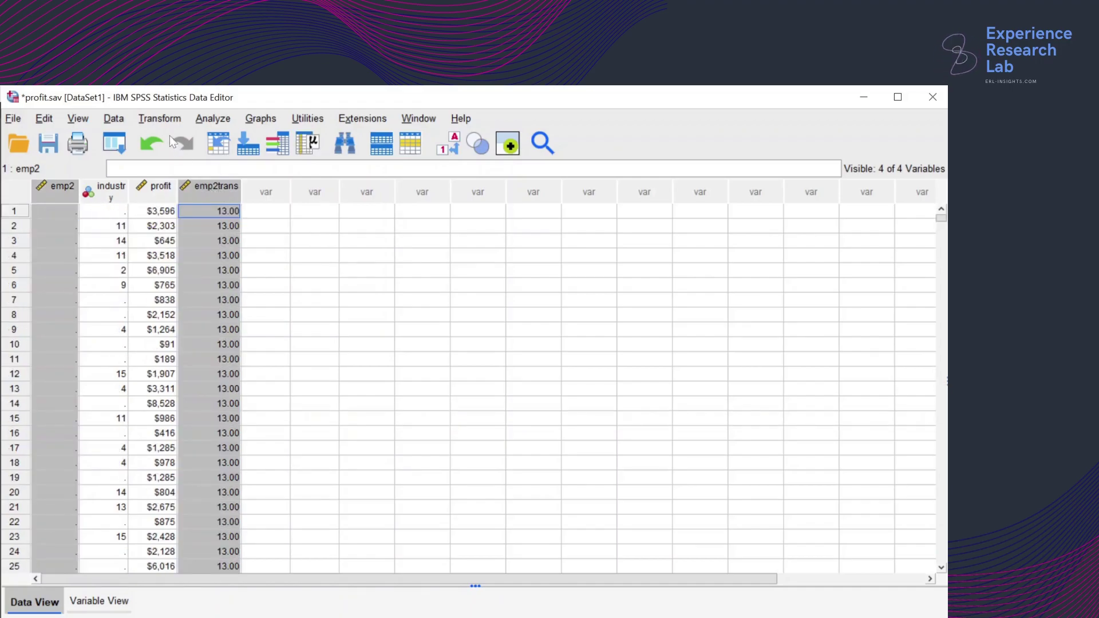
left_click(160, 119)
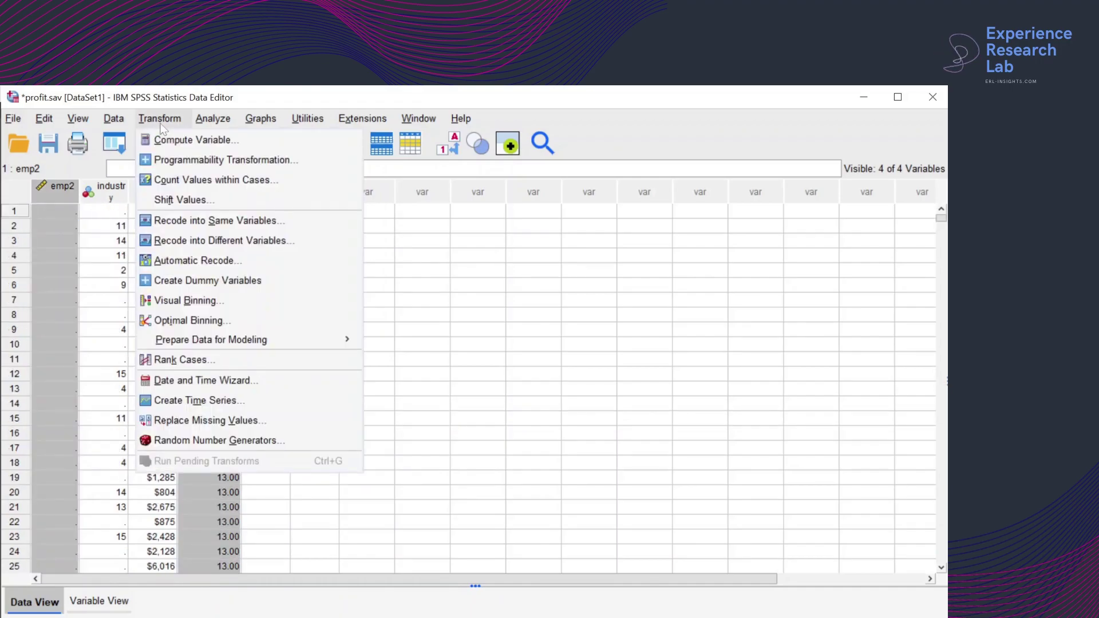
left_click(172, 302)
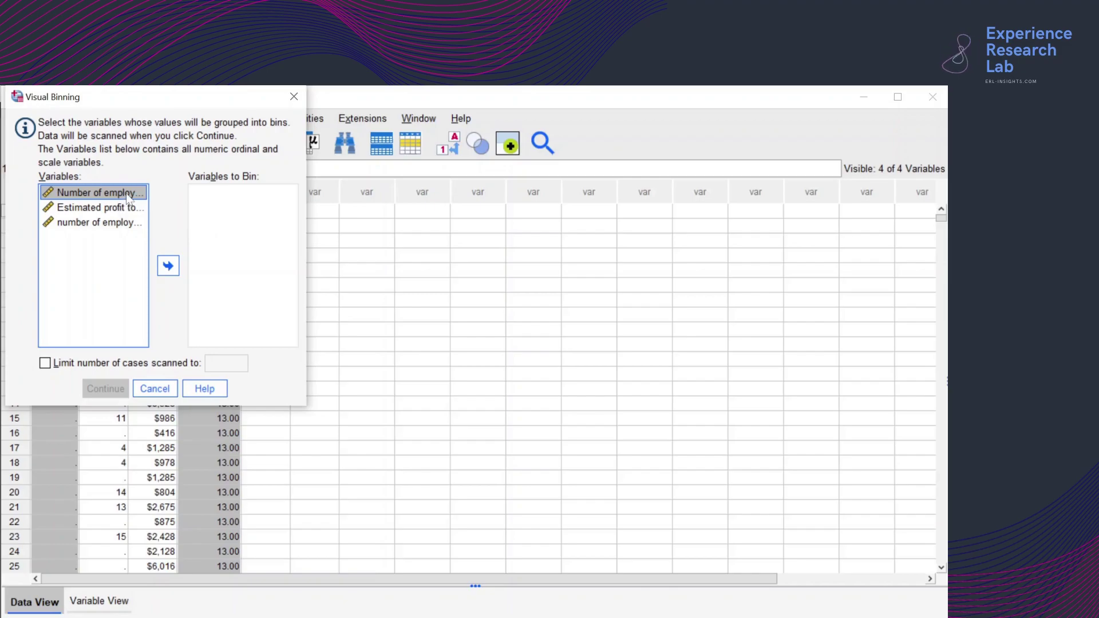
left_click(126, 224, "ctrl")
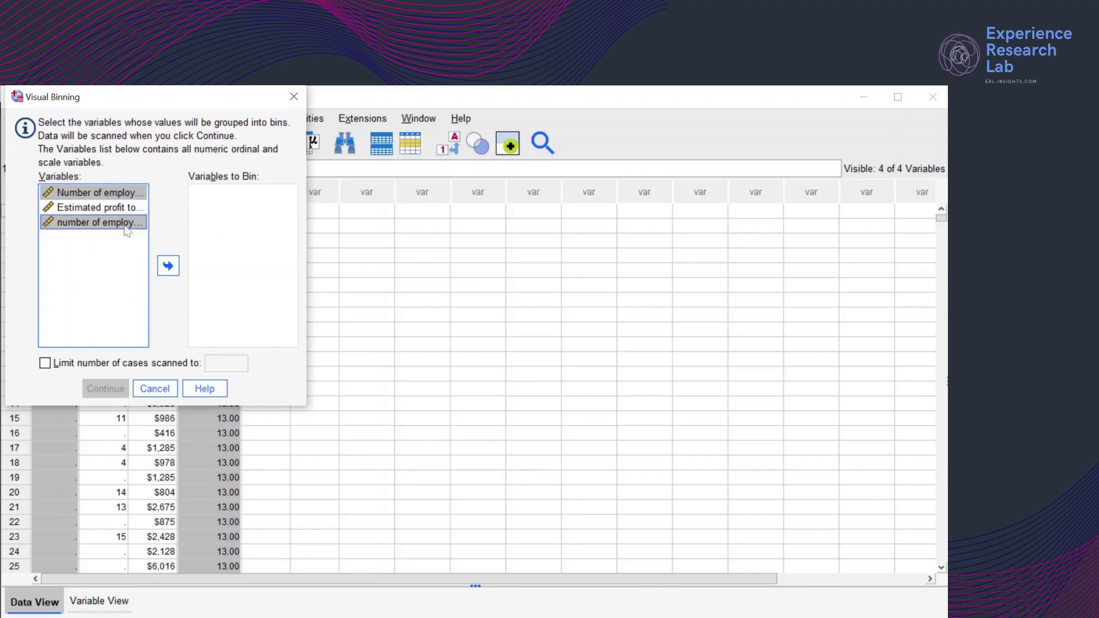
left_click(168, 266)
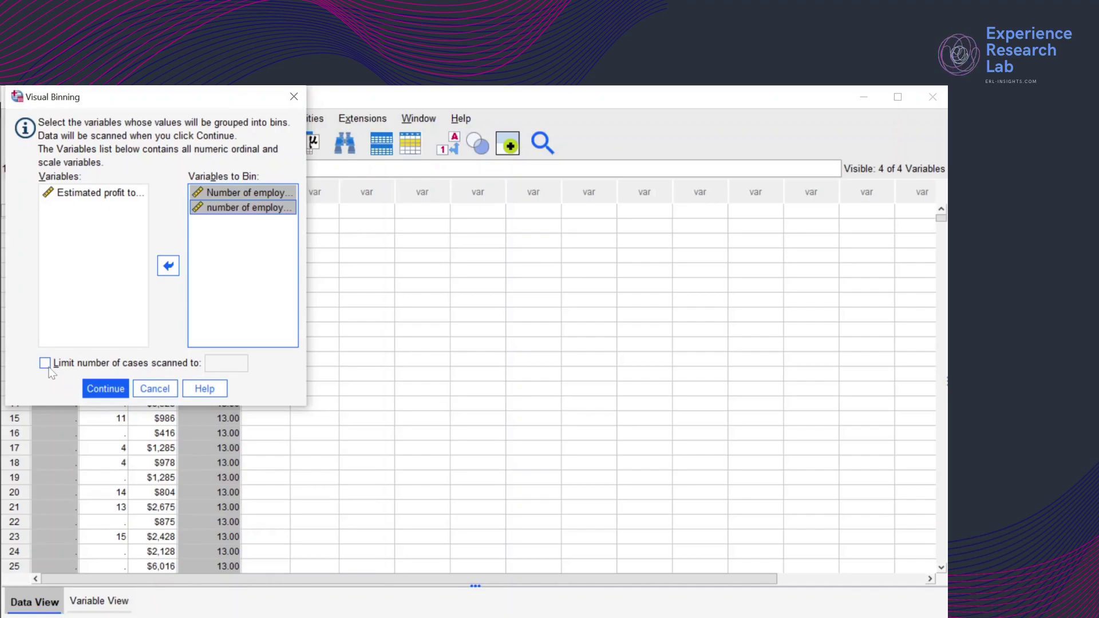
left_click(45, 364)
left_click(209, 364)
type("1000")
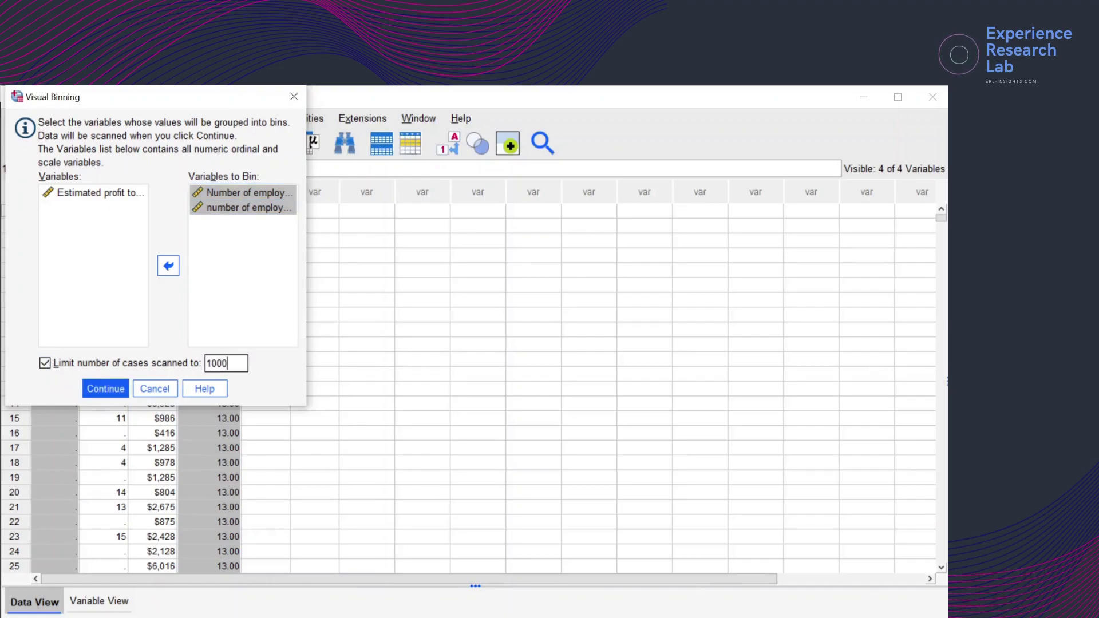
left_click(122, 366)
Scan the chosen variables and name the binned variable for emp2 emp2_bin
left_click(106, 388)
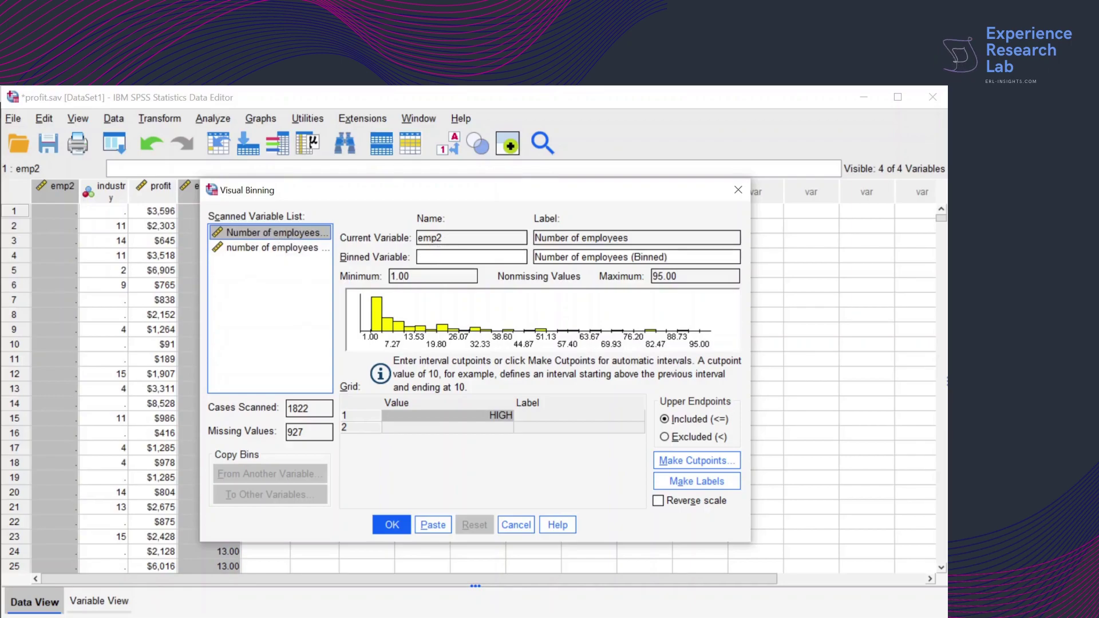
left_click(458, 257)
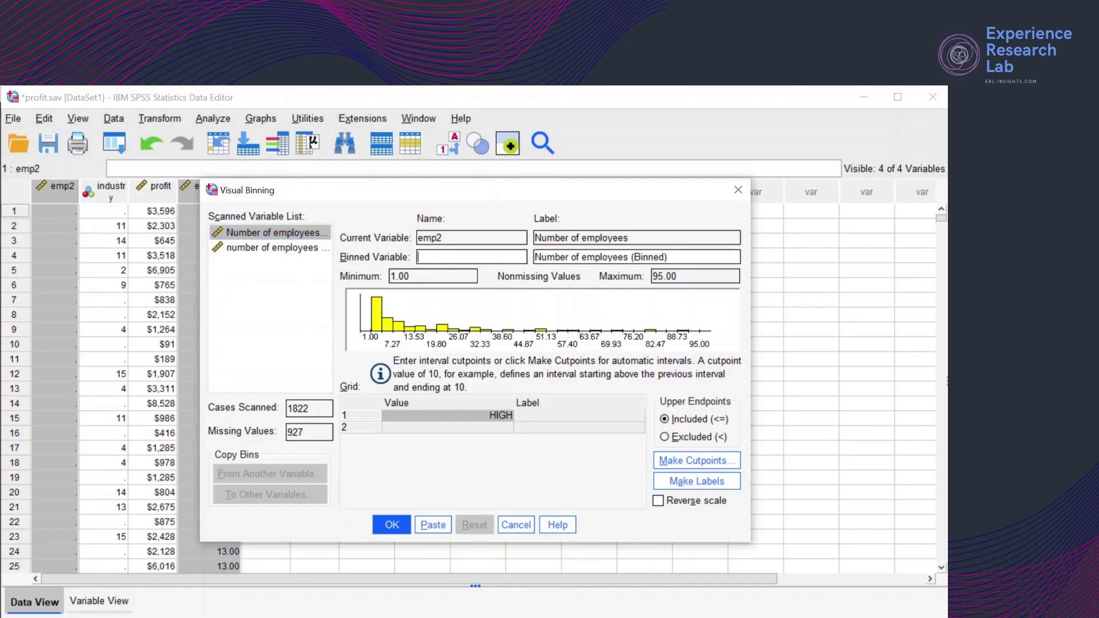
type("emp2")
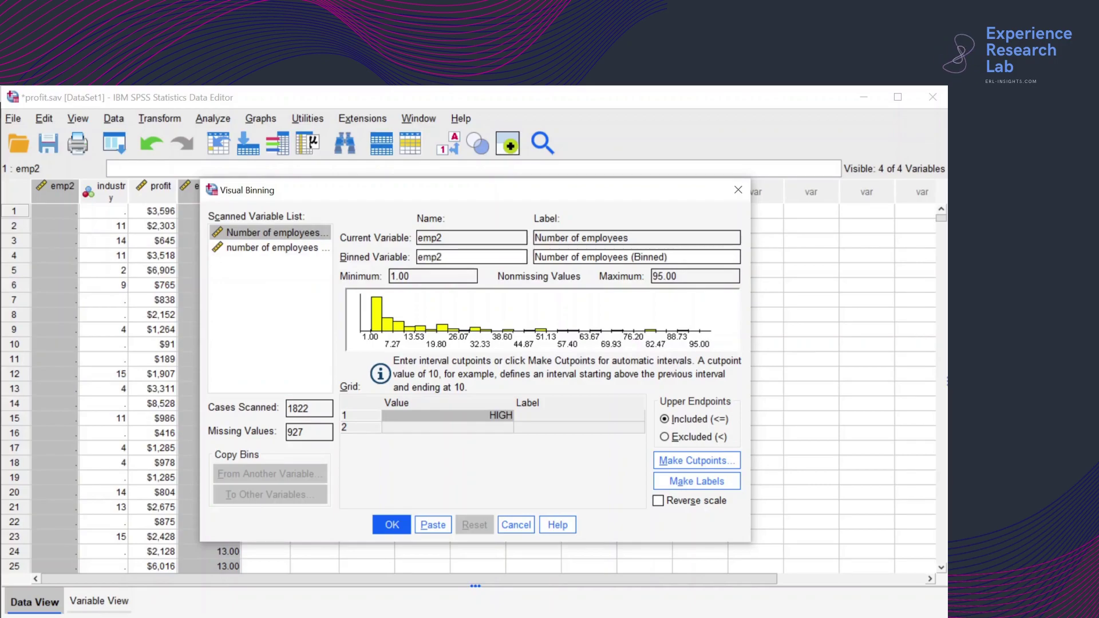
type("_bin")
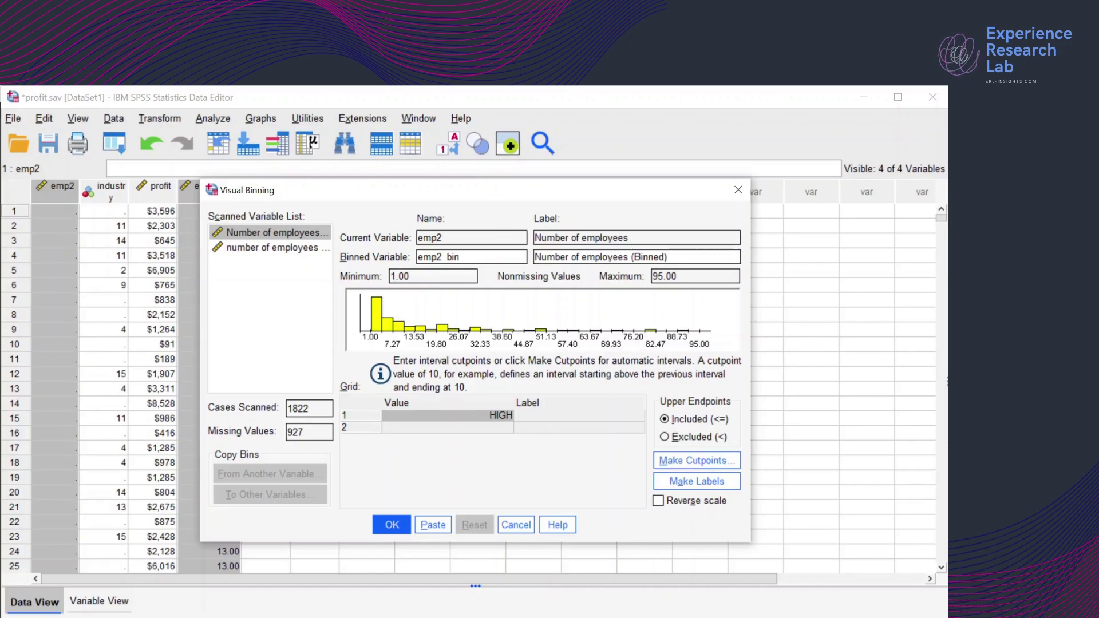
Enter cutpoints of 15, 30, 45, 60, 75 and 90 for emp2_bin and generate the interval labels automatically
left_click(440, 416)
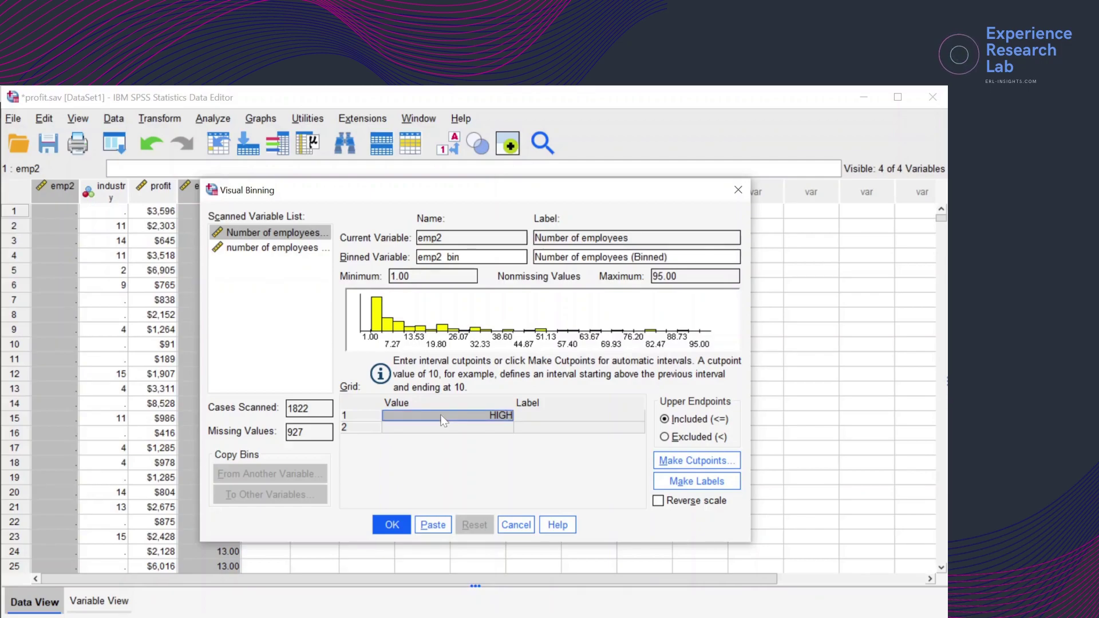
type("15")
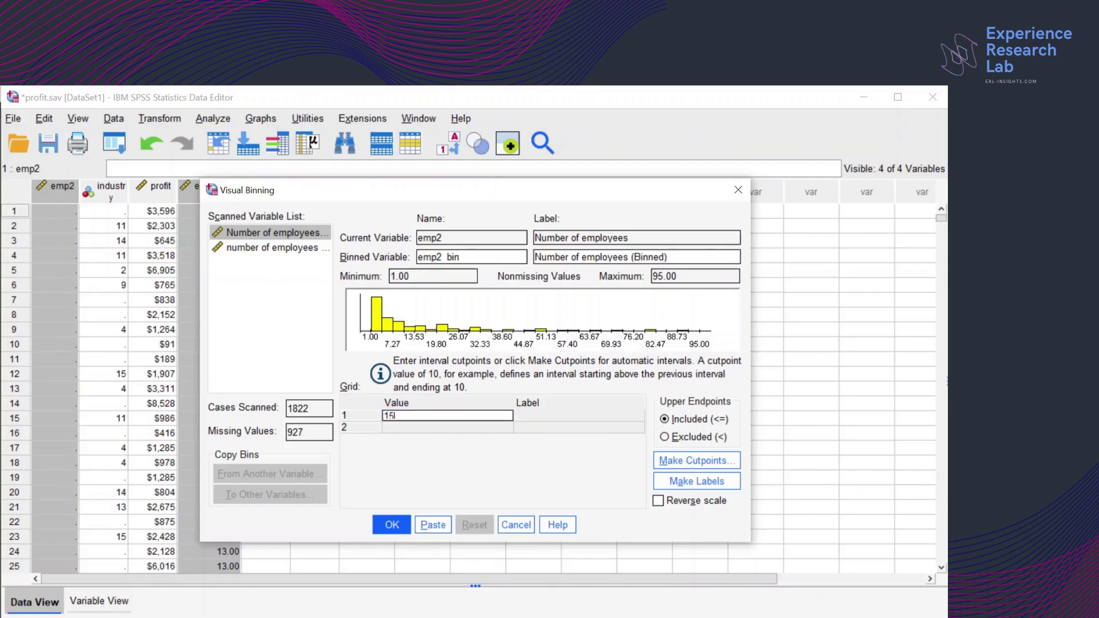
key("Return")
type("30")
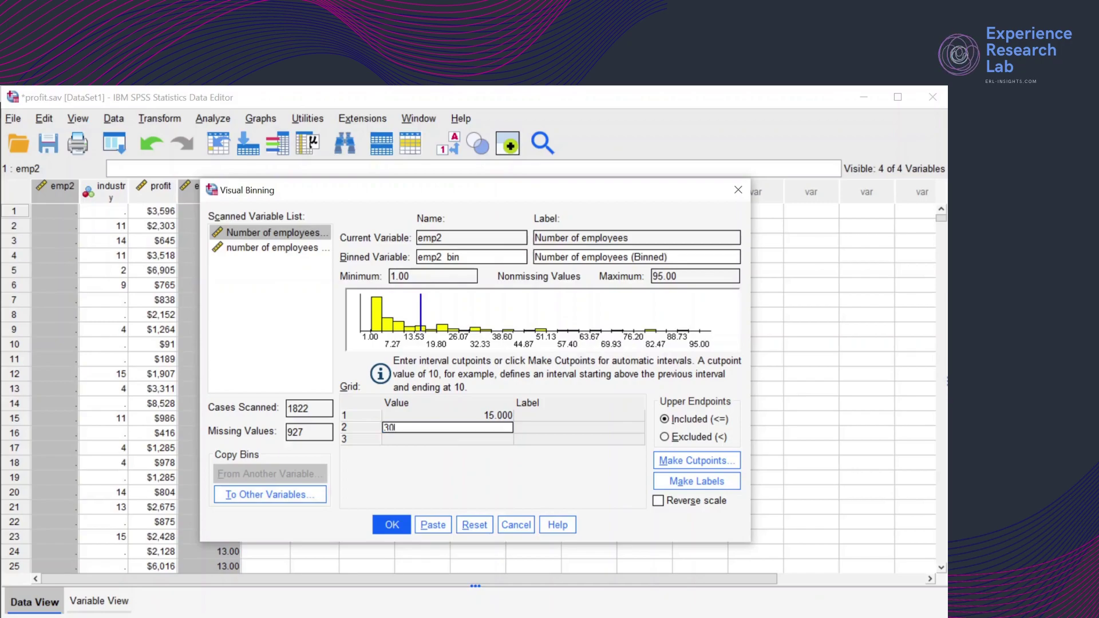
key("Return")
type("45")
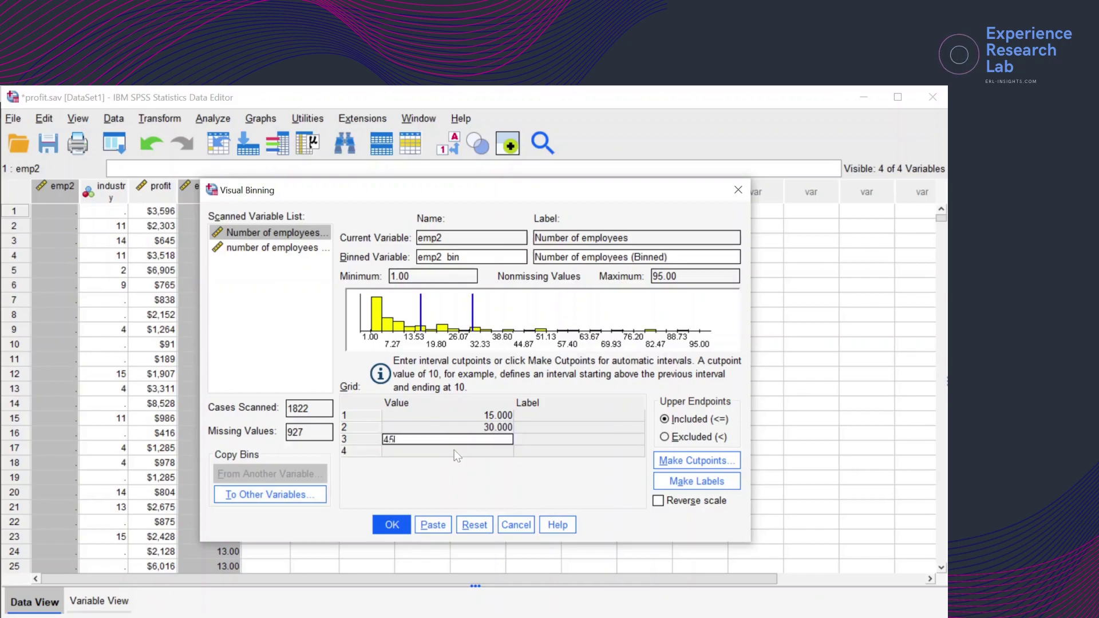
key("Return")
type("60")
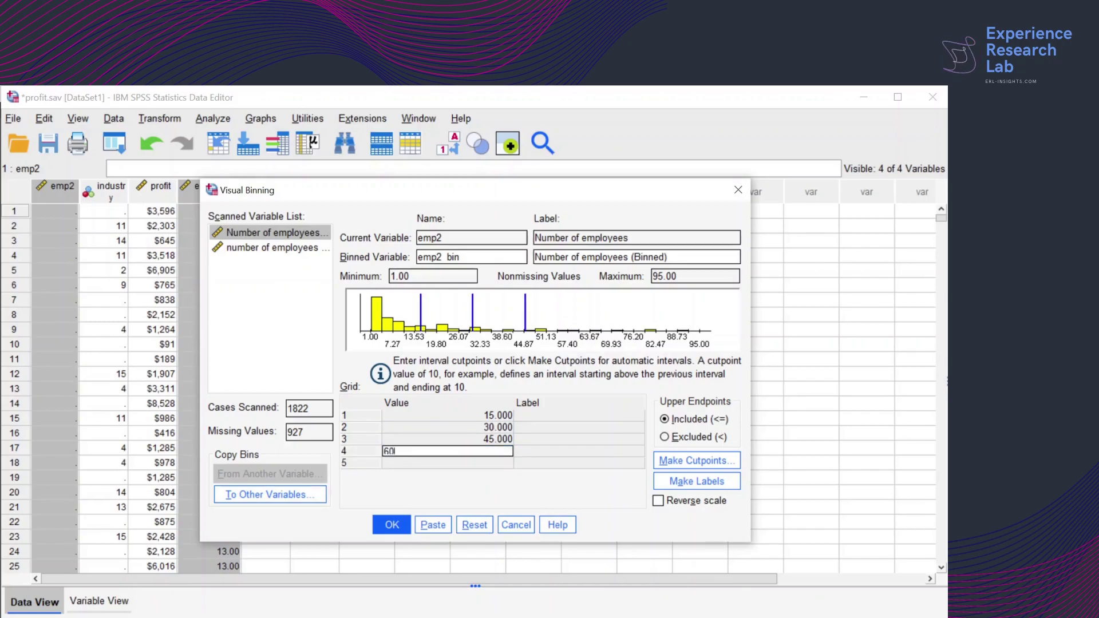
key("Return")
type("75")
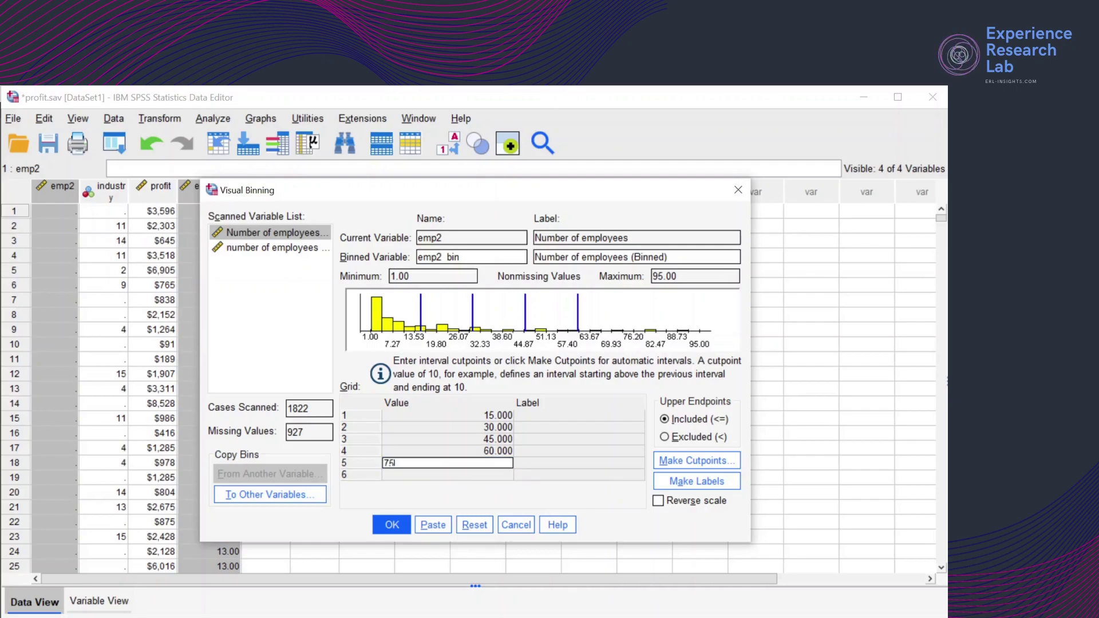
key("Return")
type("90")
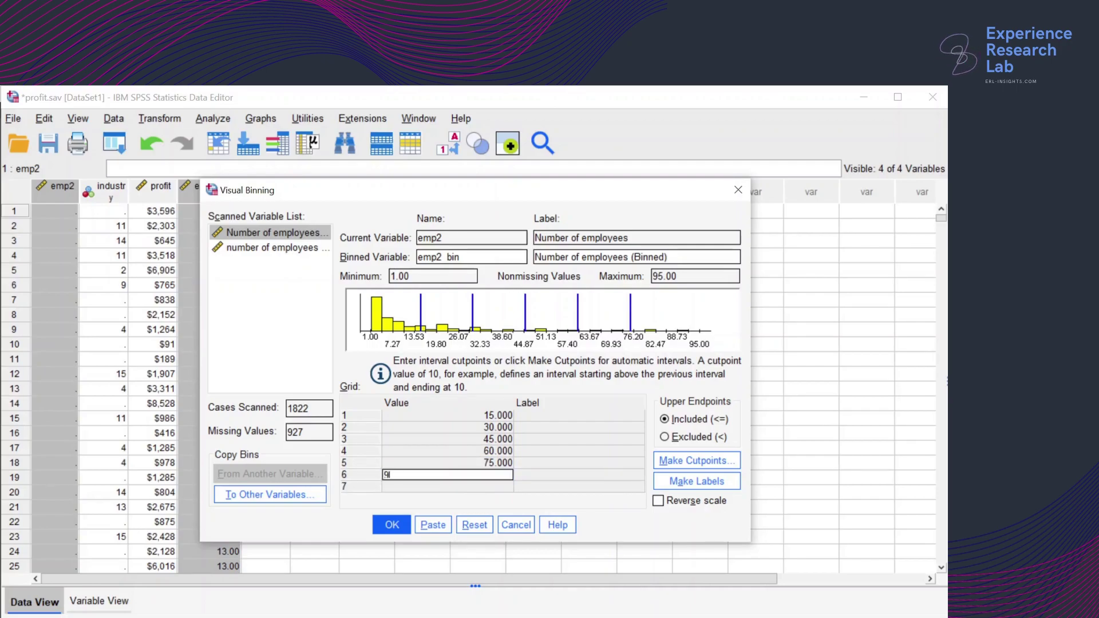
left_click(606, 465)
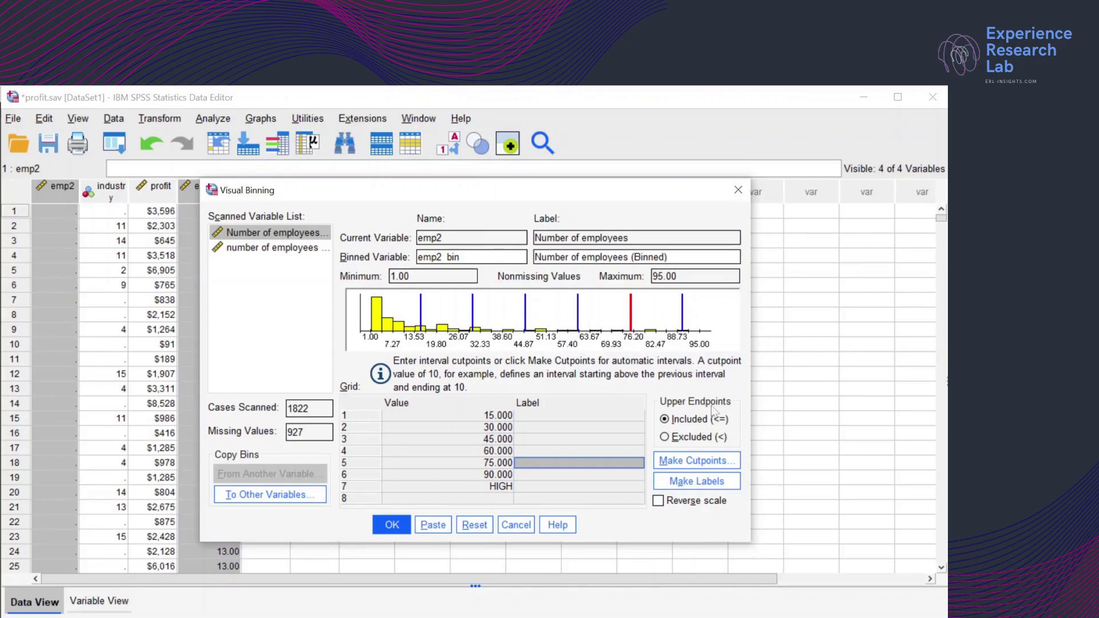
left_click(685, 482)
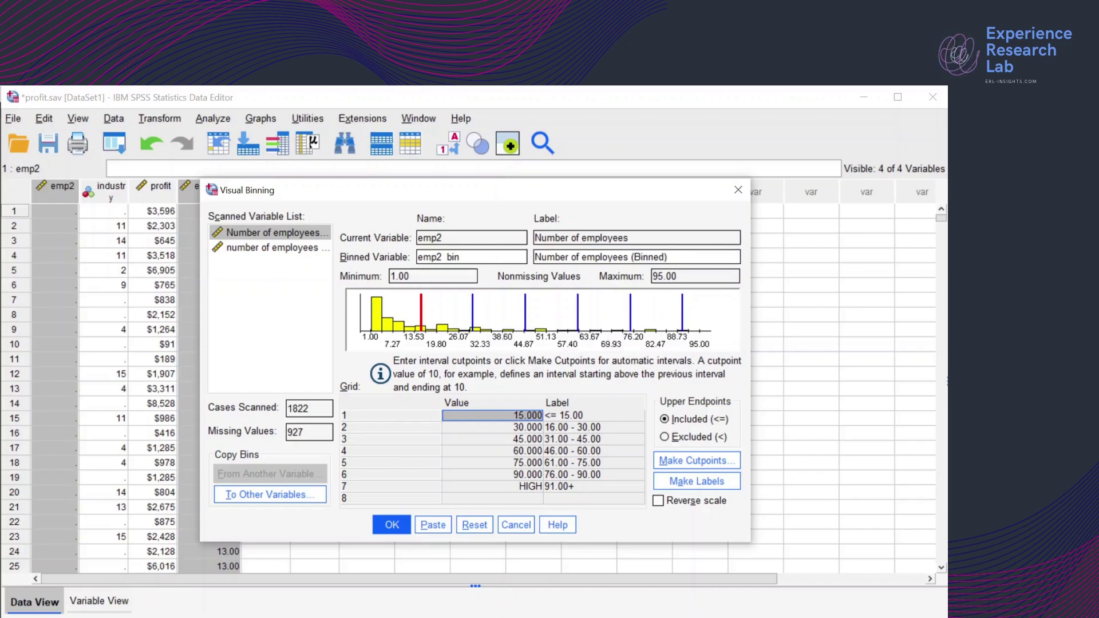
Replace the emp2_bin cutpoints with five equal-width cutpoints starting at 15, and generate the interval labels automatically
left_click(679, 458)
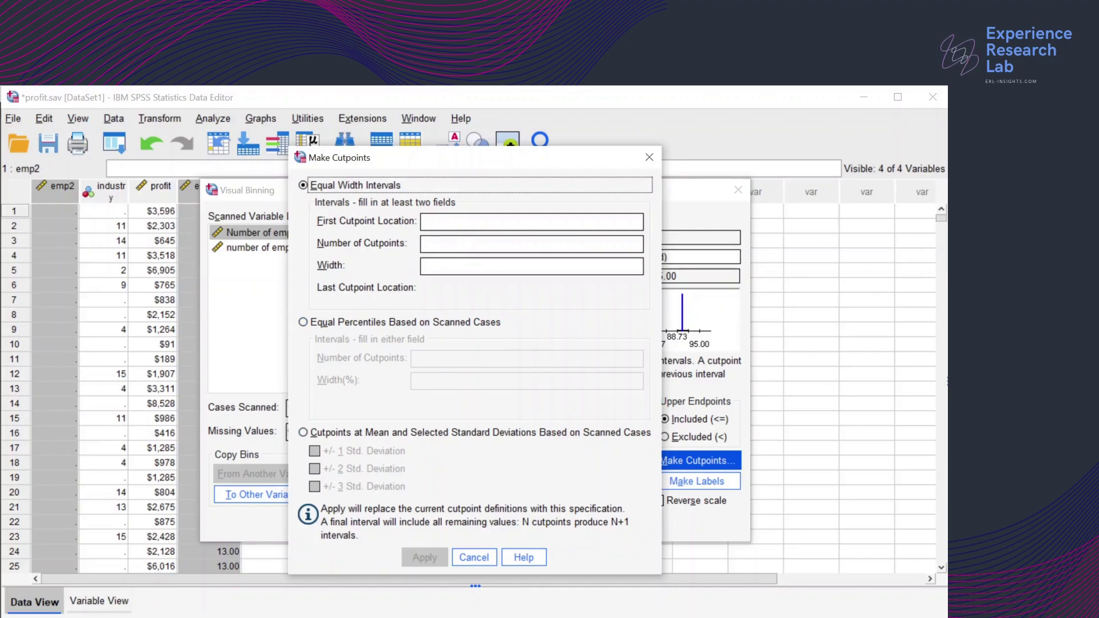
left_click(531, 221)
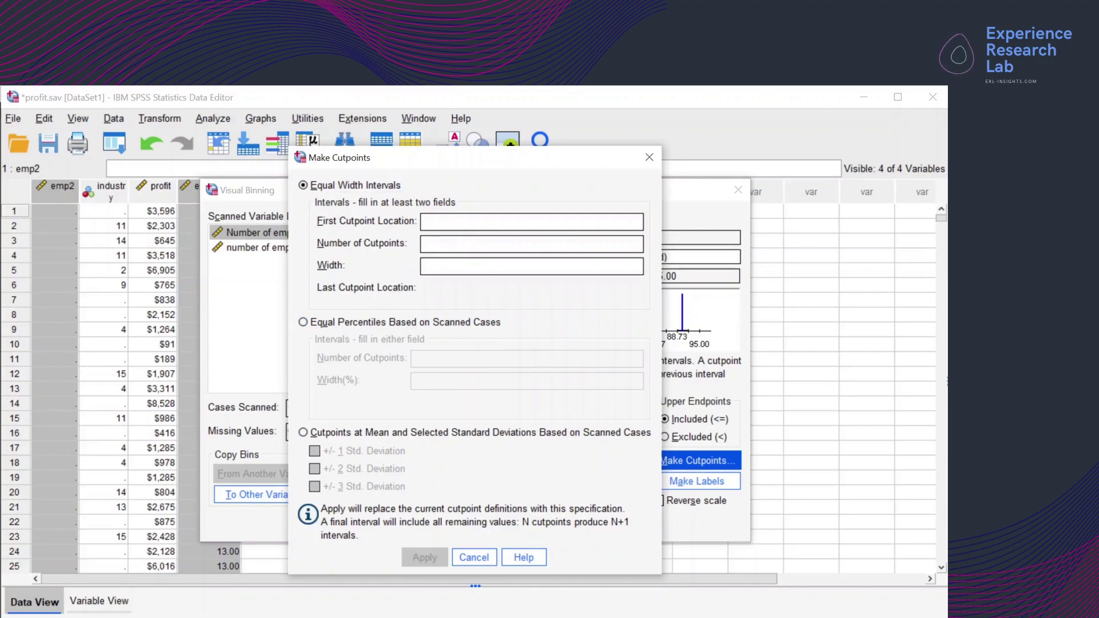
type("15")
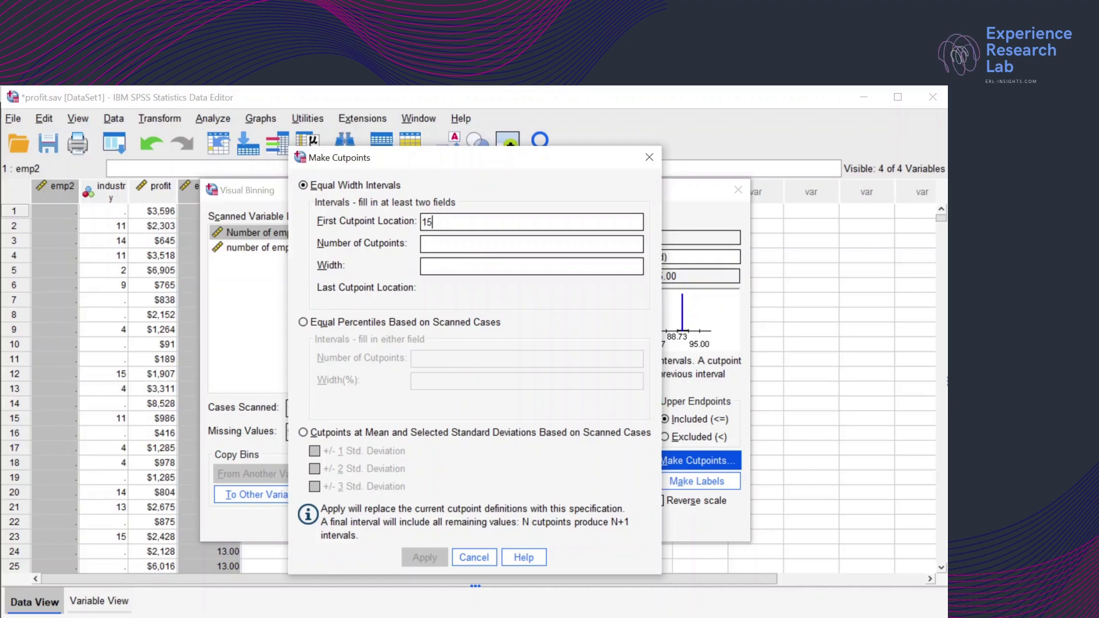
key("Tab")
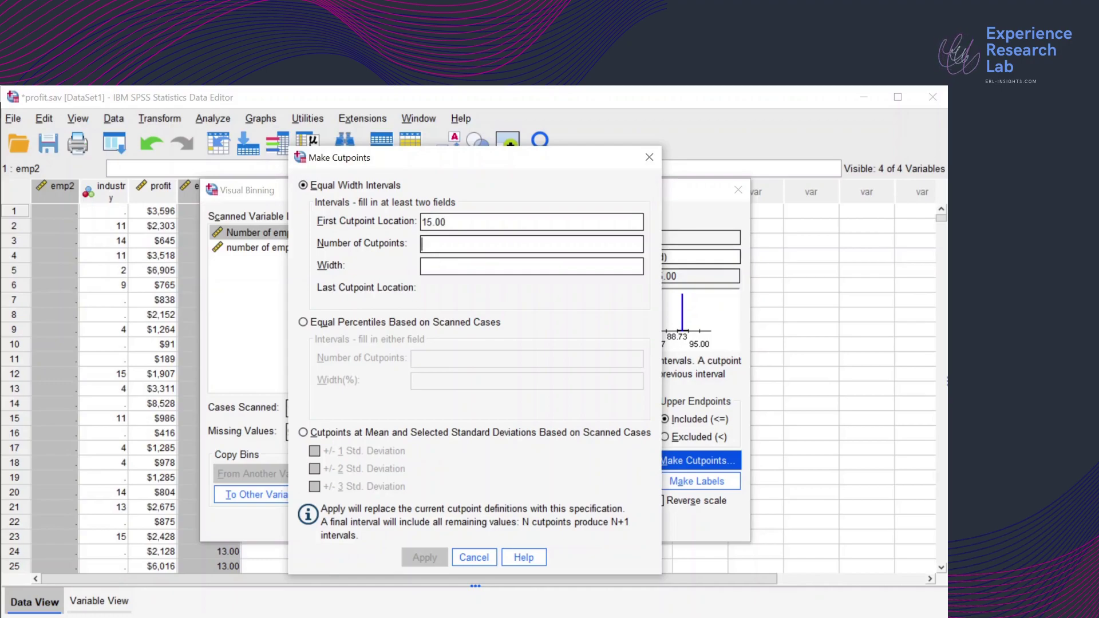
type("5")
key("Tab")
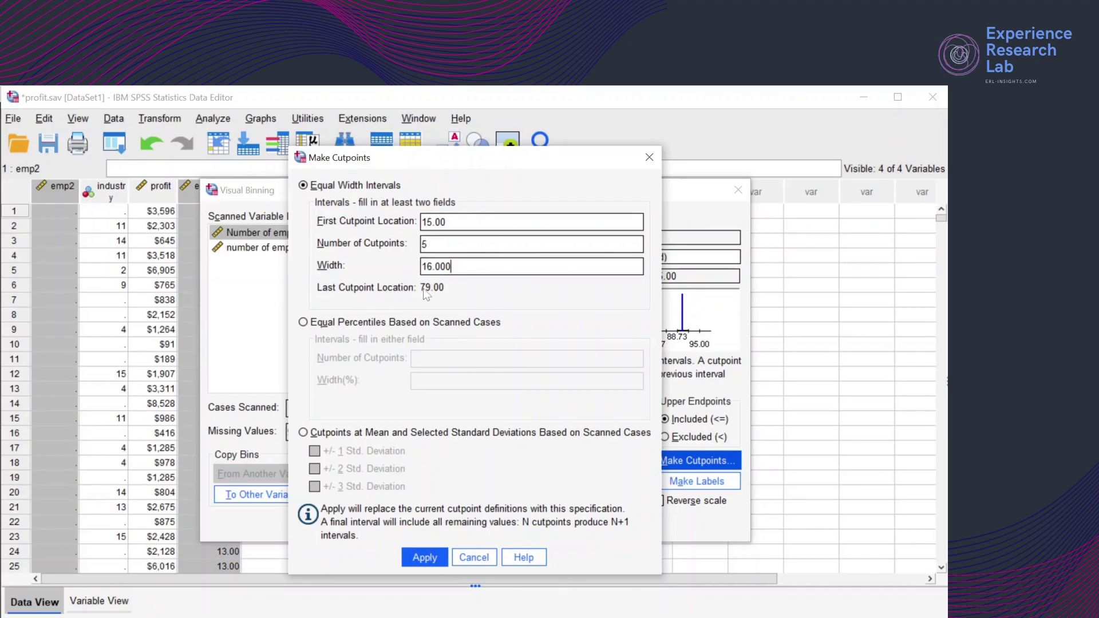
left_click(425, 558)
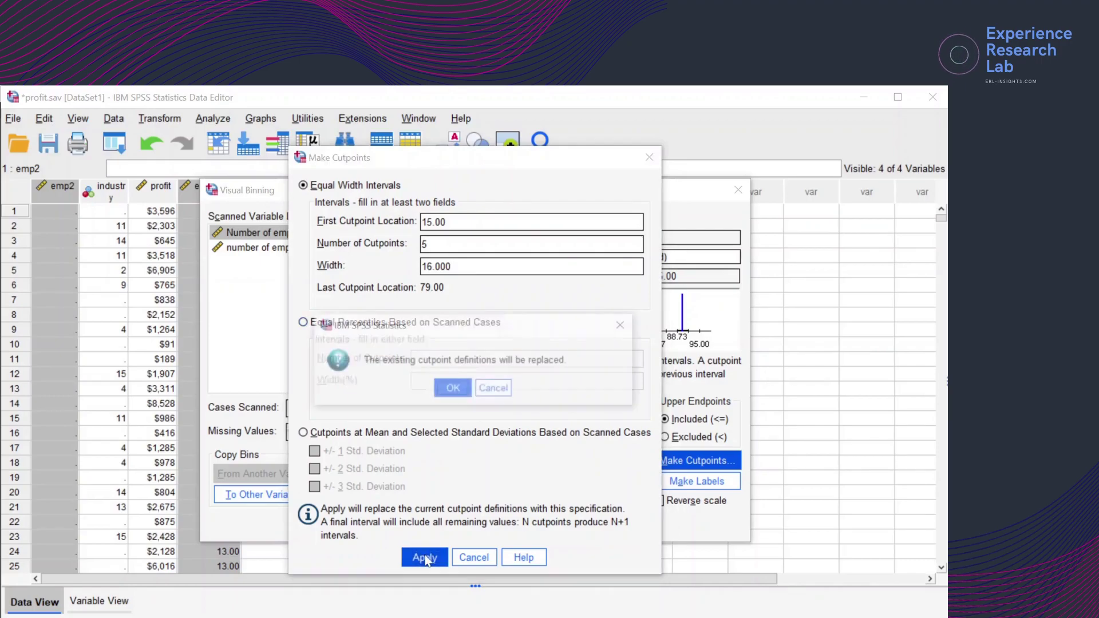
left_click(447, 392)
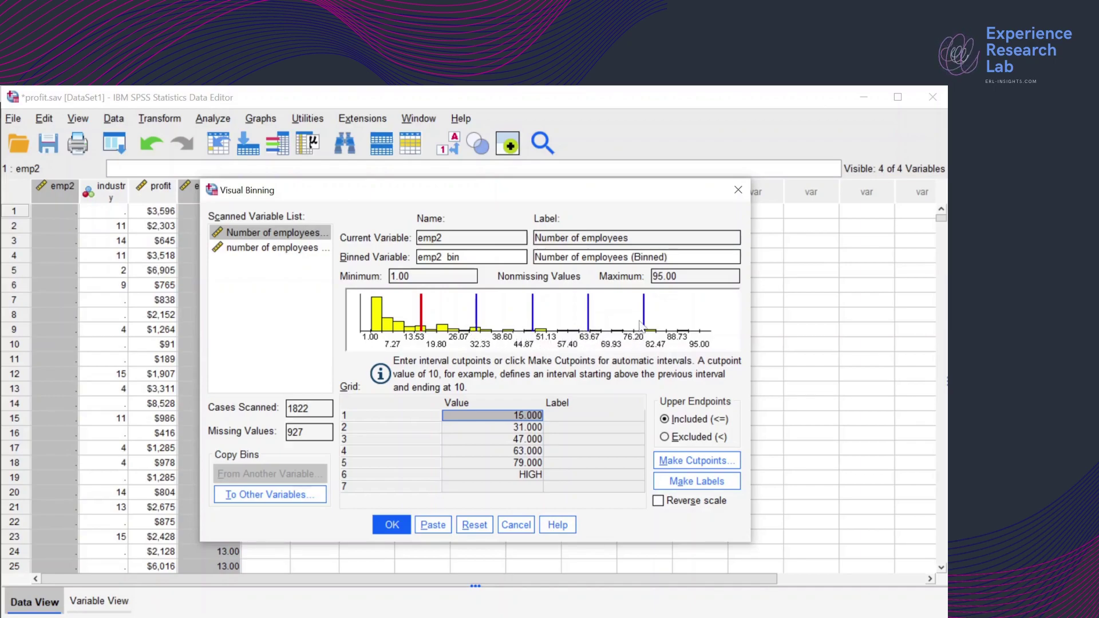
left_click(676, 483)
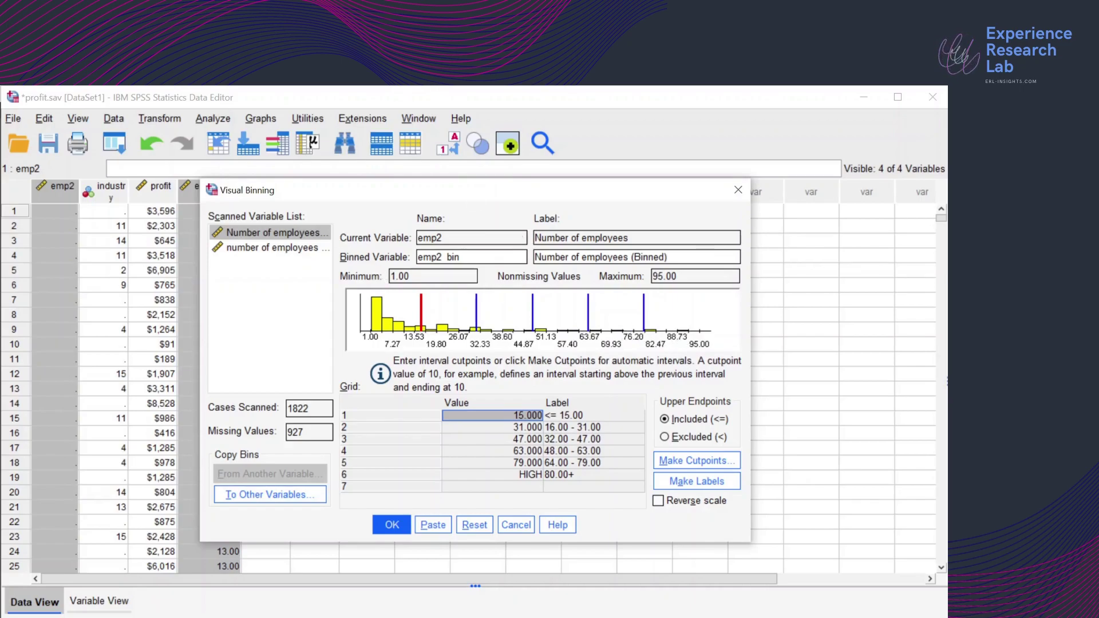
Replace the emp2_bin cutpoints with five equal-percentile cutpoints based on scanned cases, and generate the interval labels
left_click(704, 464)
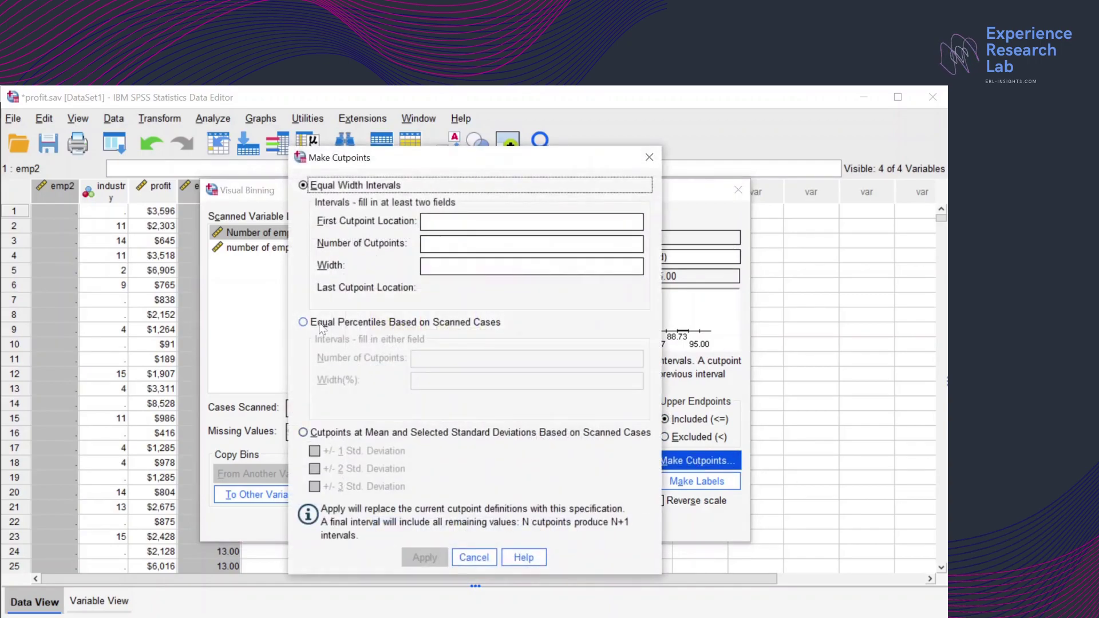
left_click(320, 325)
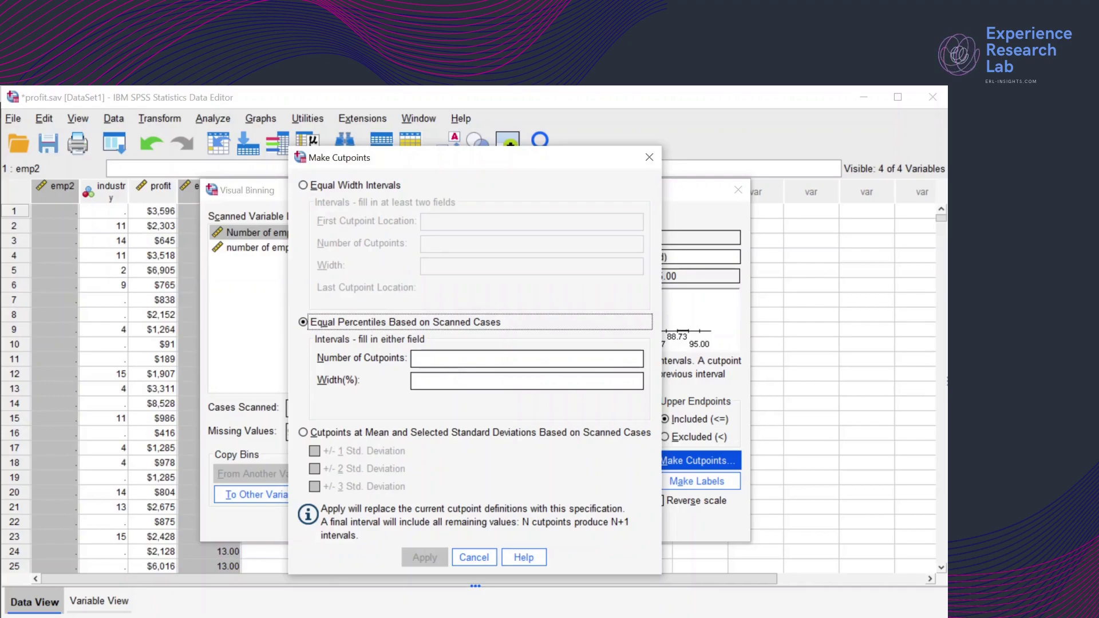
left_click(527, 359)
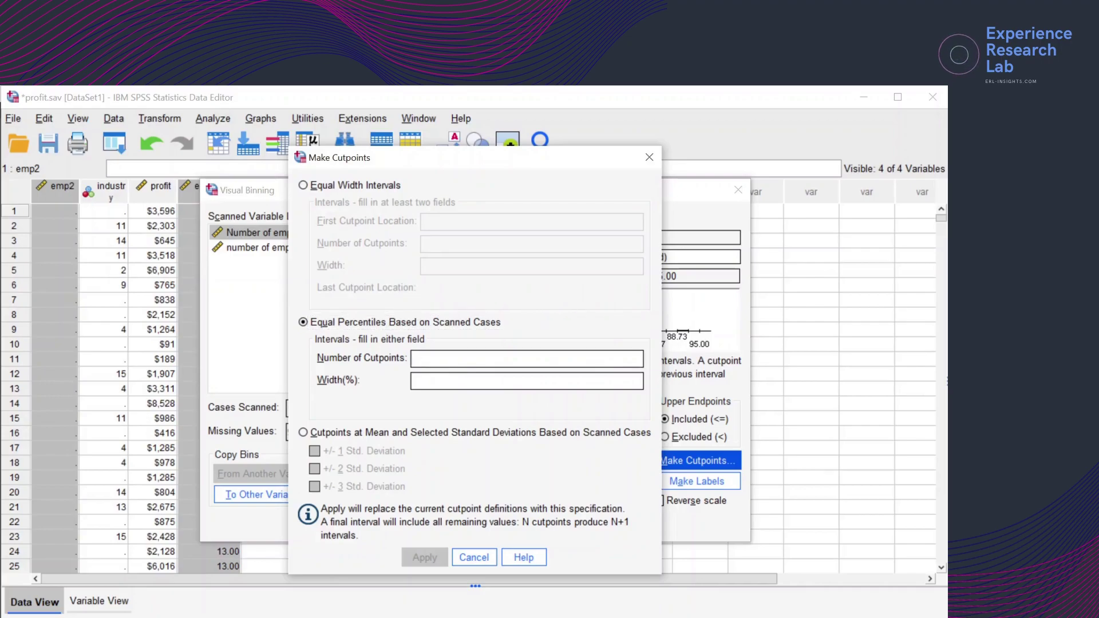
type("5")
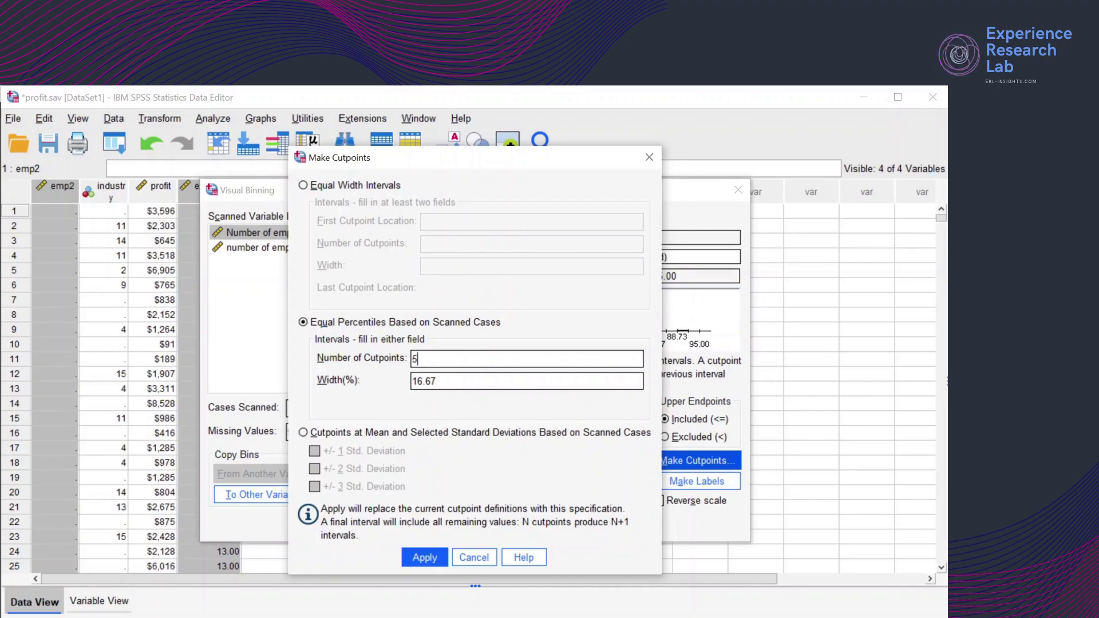
left_click(424, 551)
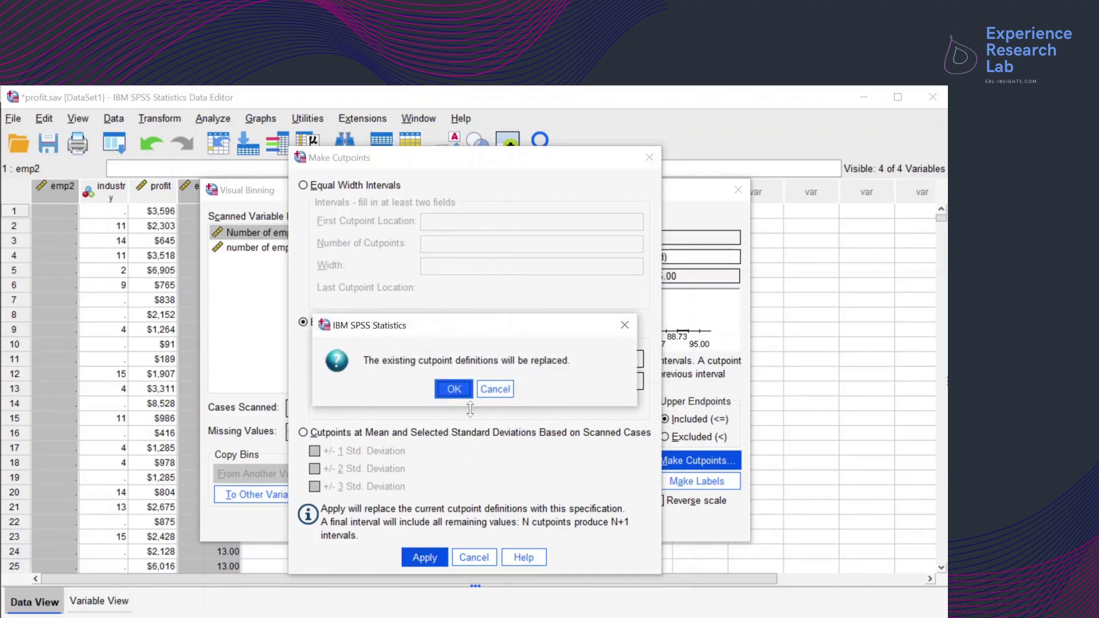
left_click(454, 390)
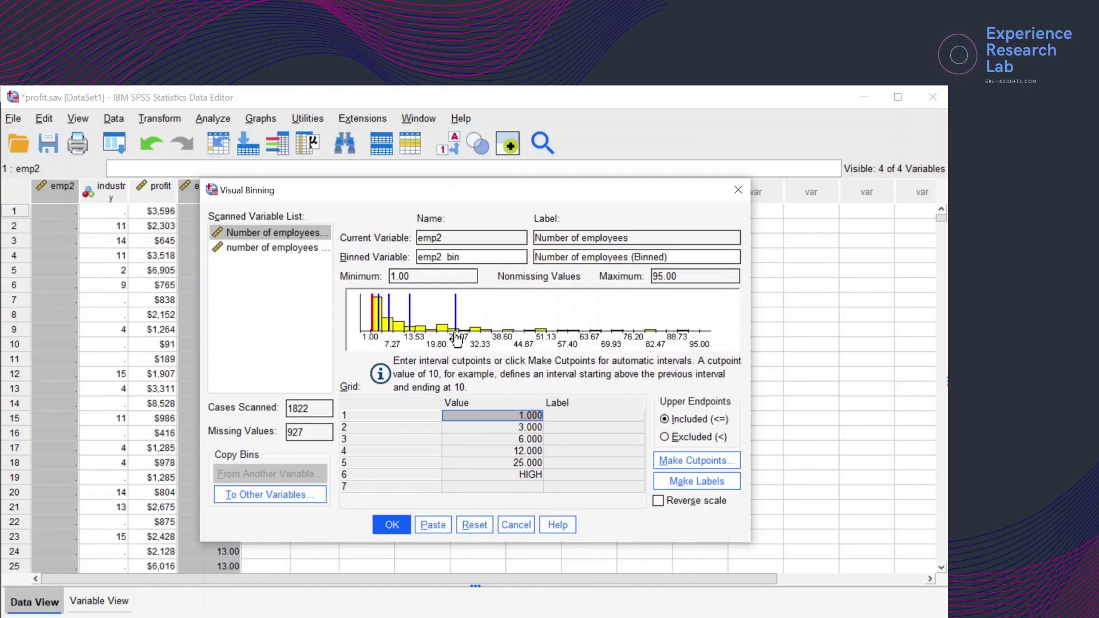
left_click(665, 487)
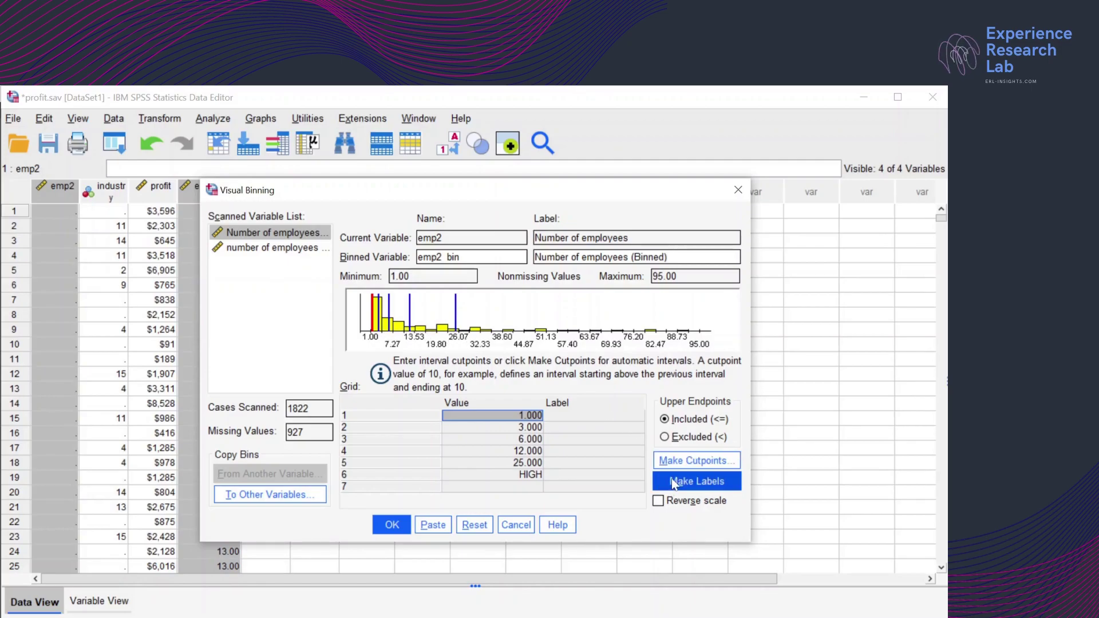
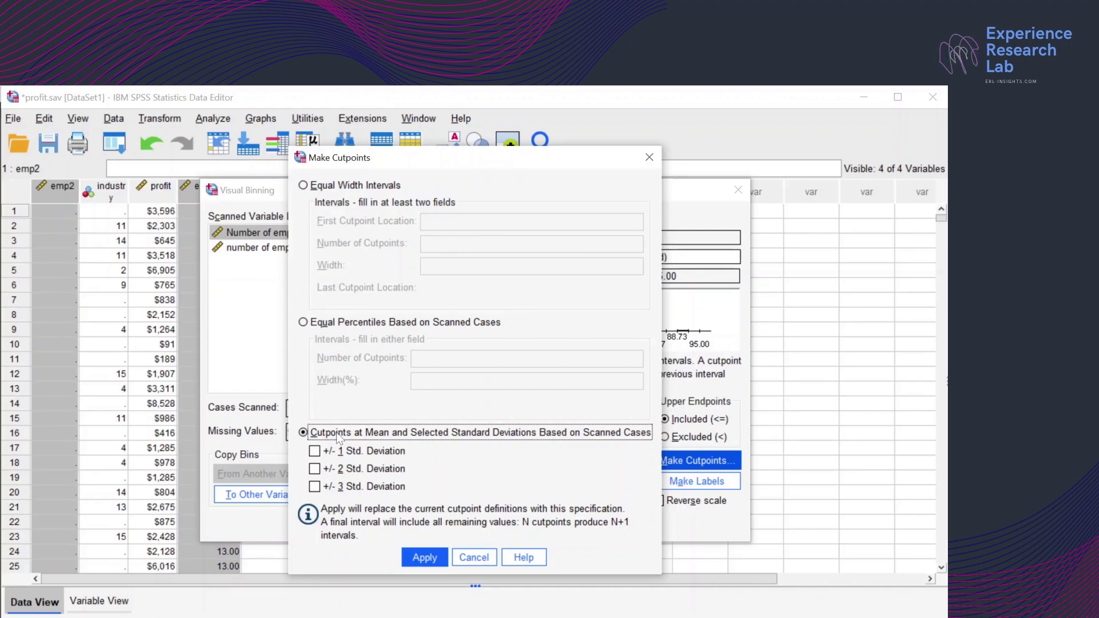
Replace the emp2_bin cutpoints with ones at the mean and +/- 1 standard deviation, and generate the interval labels
left_click(318, 456)
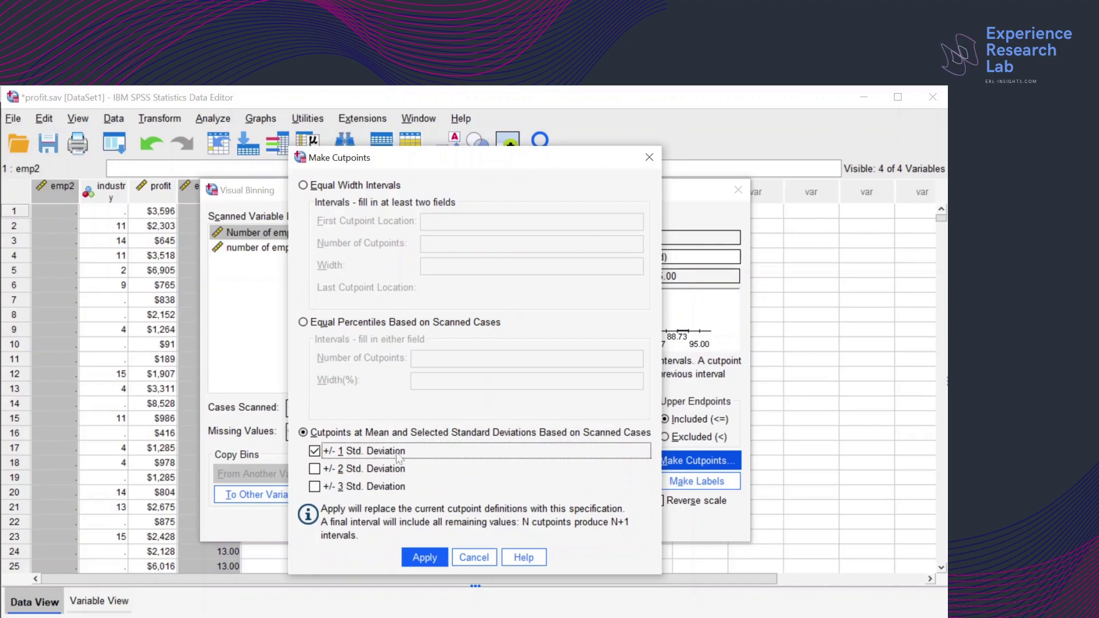
left_click(425, 557)
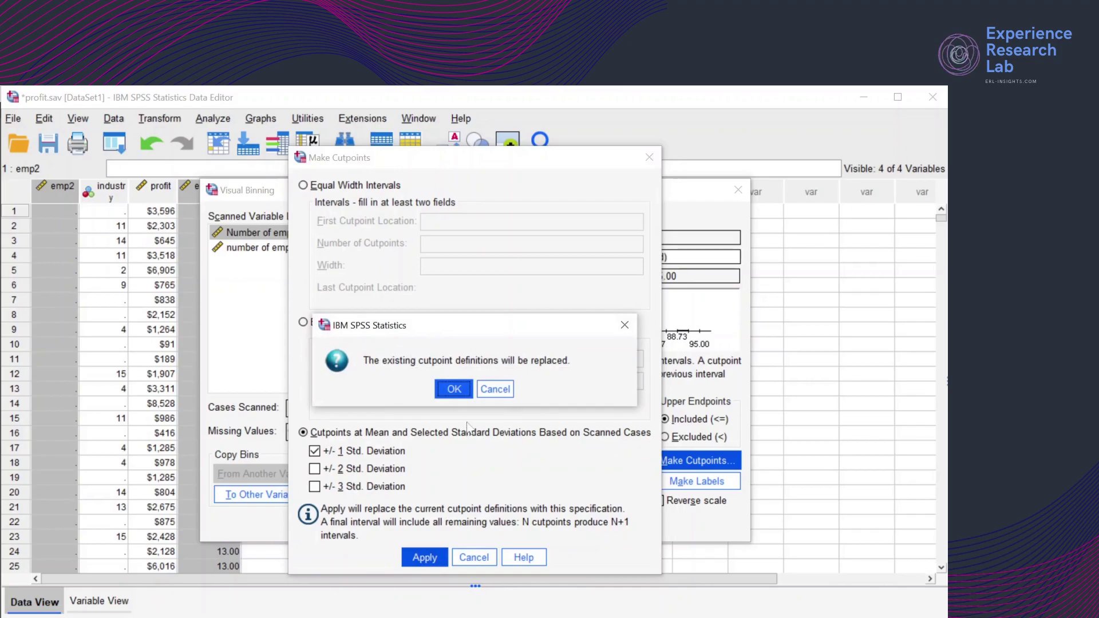
left_click(455, 395)
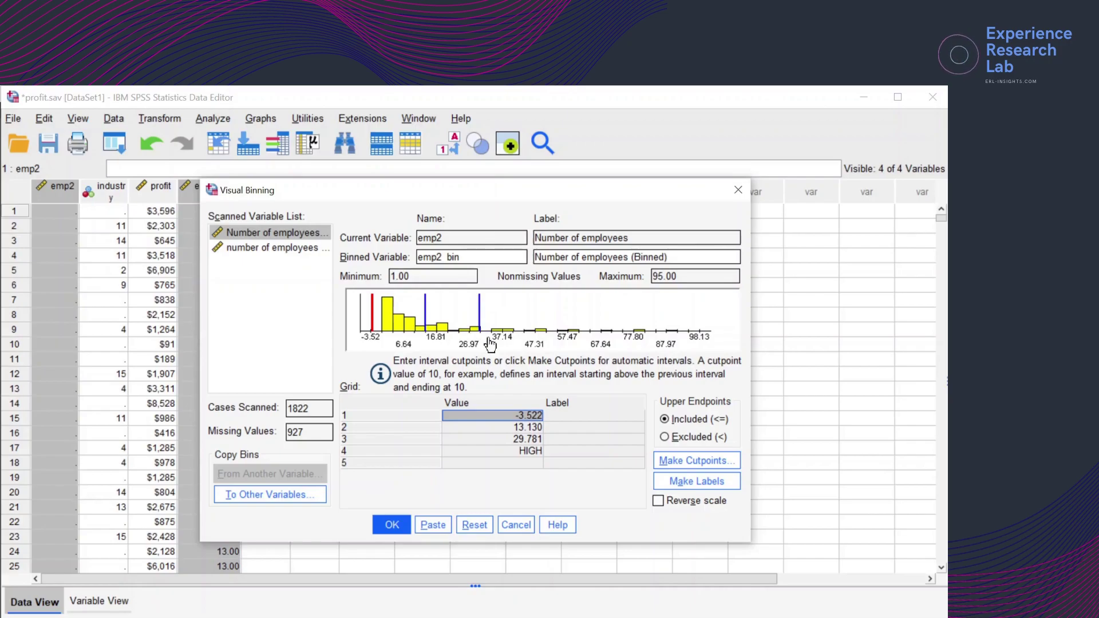
left_click(693, 486)
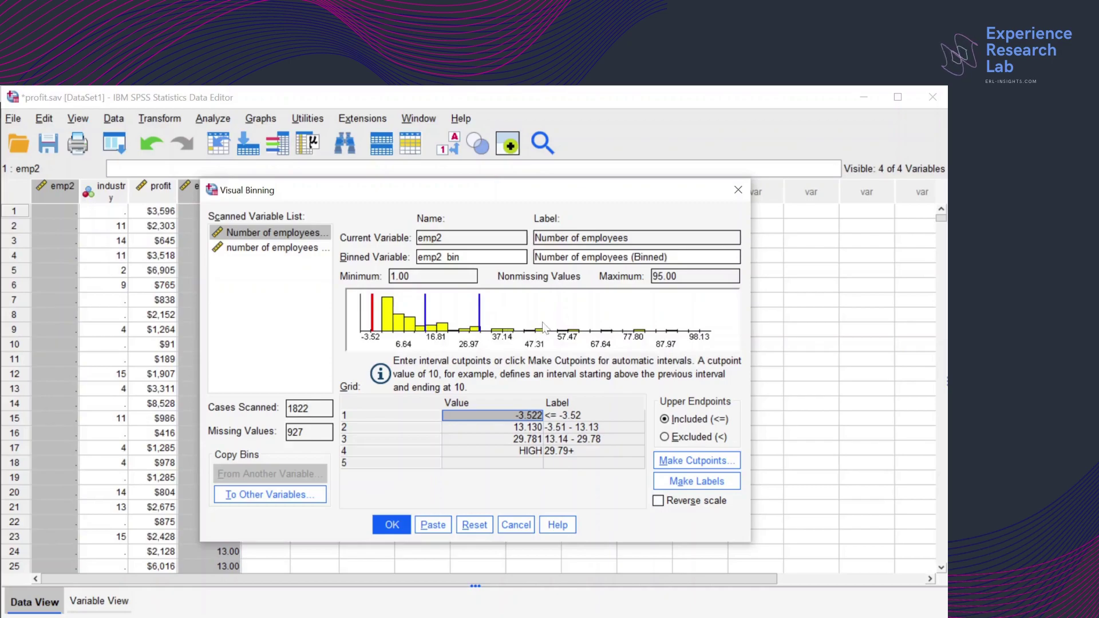
Define equal-width intervals for emp2_bin with first cutpoint 15, five cutpoints and width 16, replacing the existing ones, and generate the labels
left_click(679, 467)
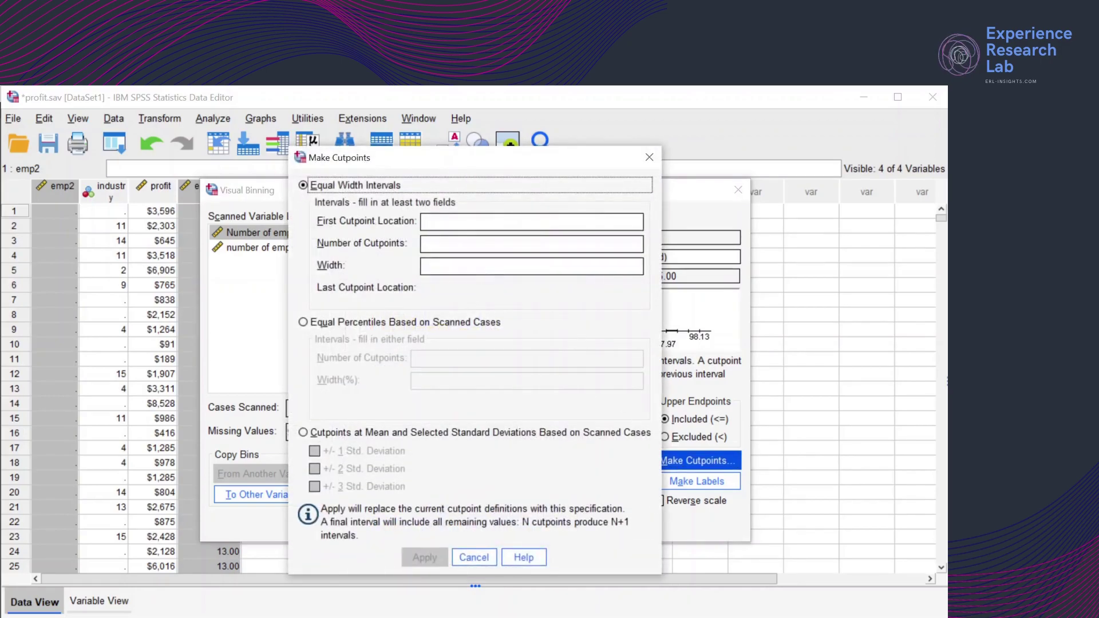
left_click(532, 221)
type("15")
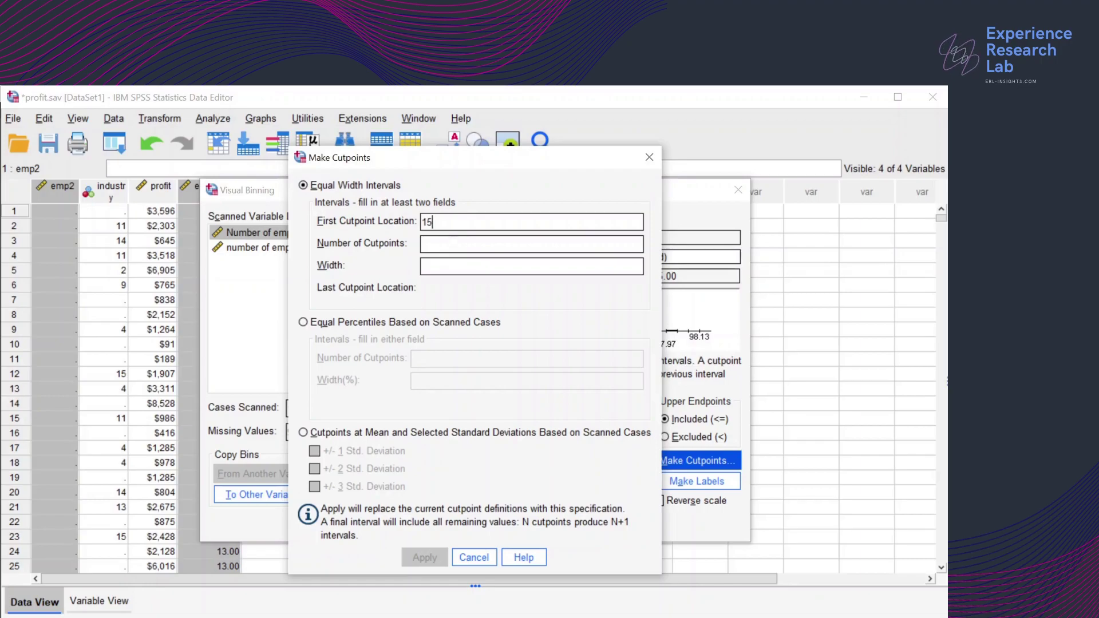
key("Tab")
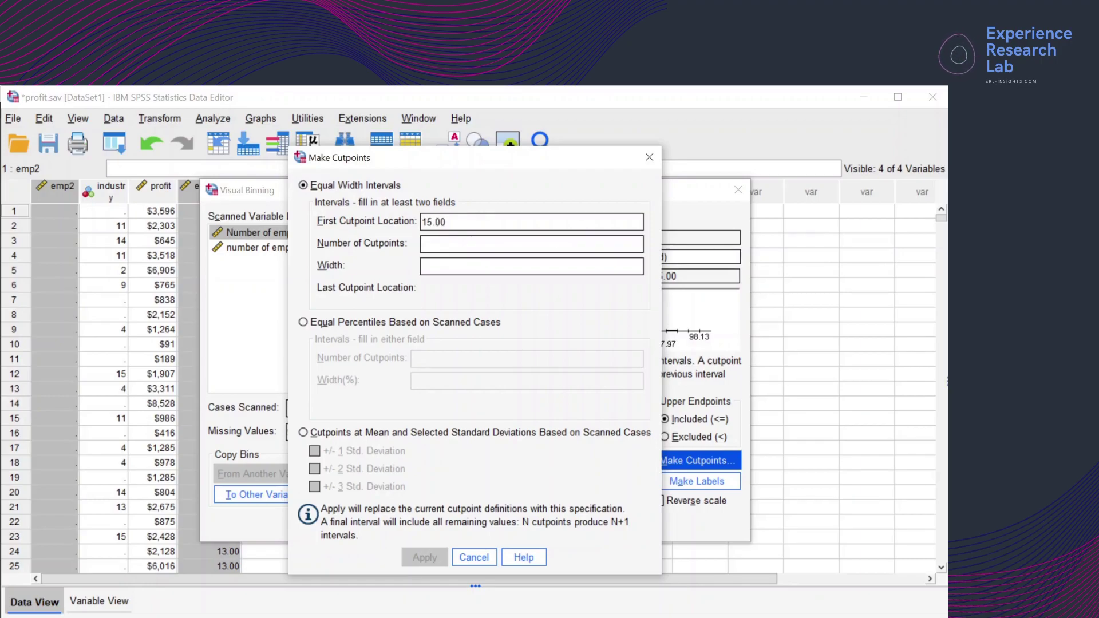
type("5")
key("Tab")
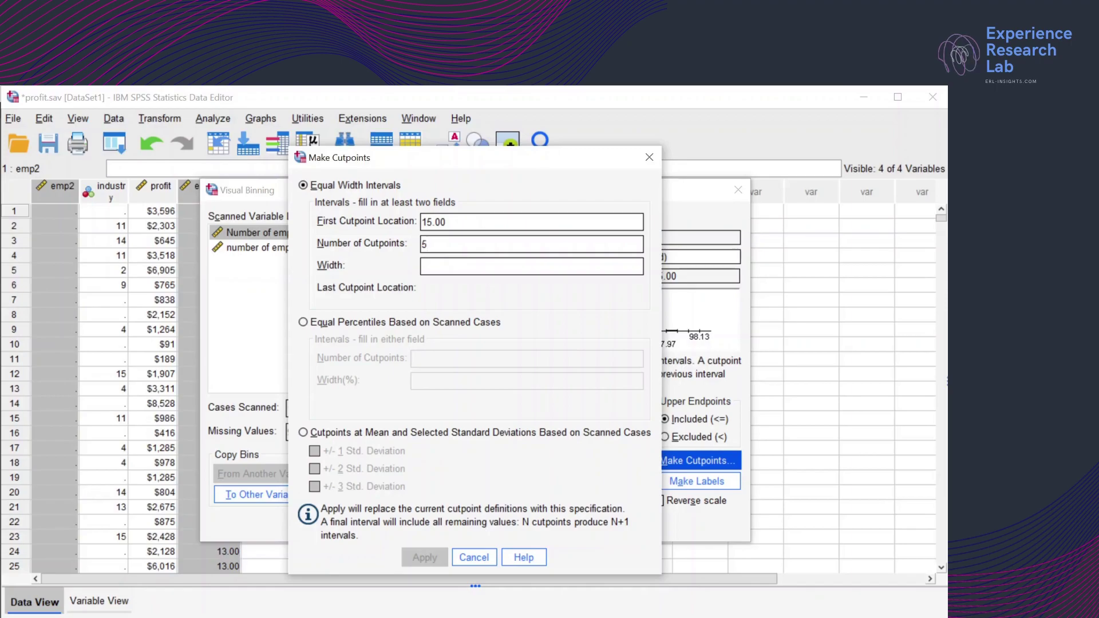
type("16.000")
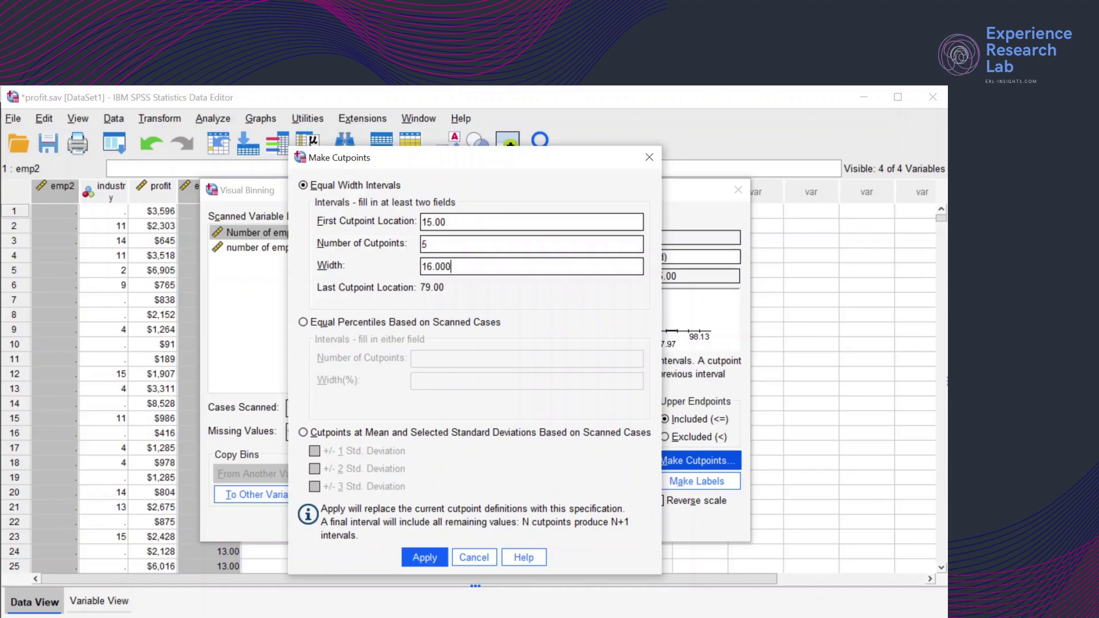
left_click(436, 557)
left_click(446, 395)
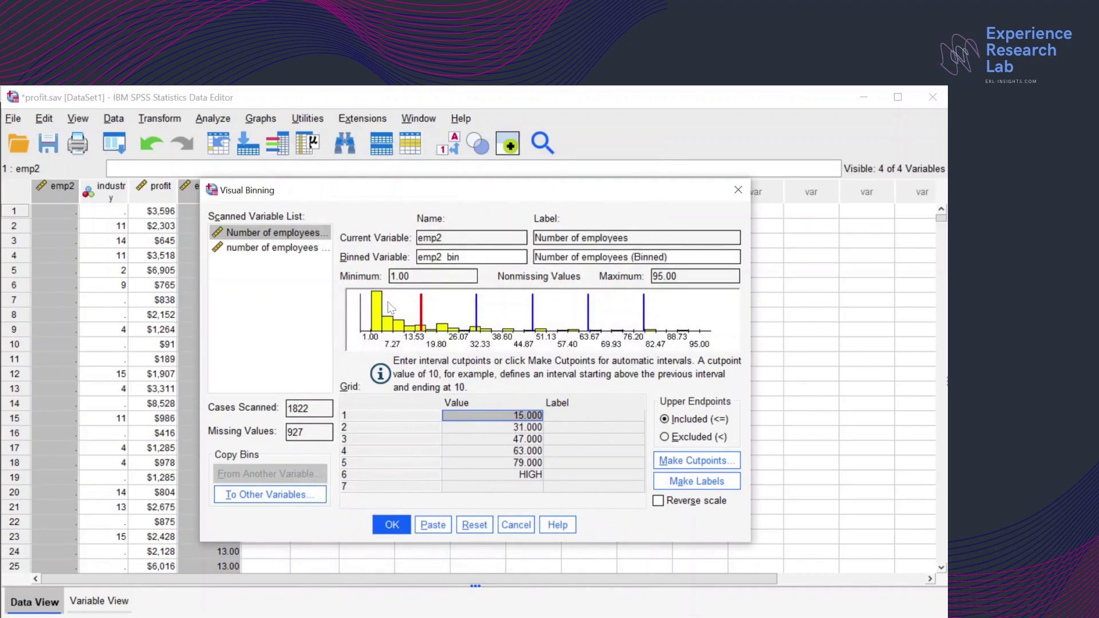
left_click(690, 485)
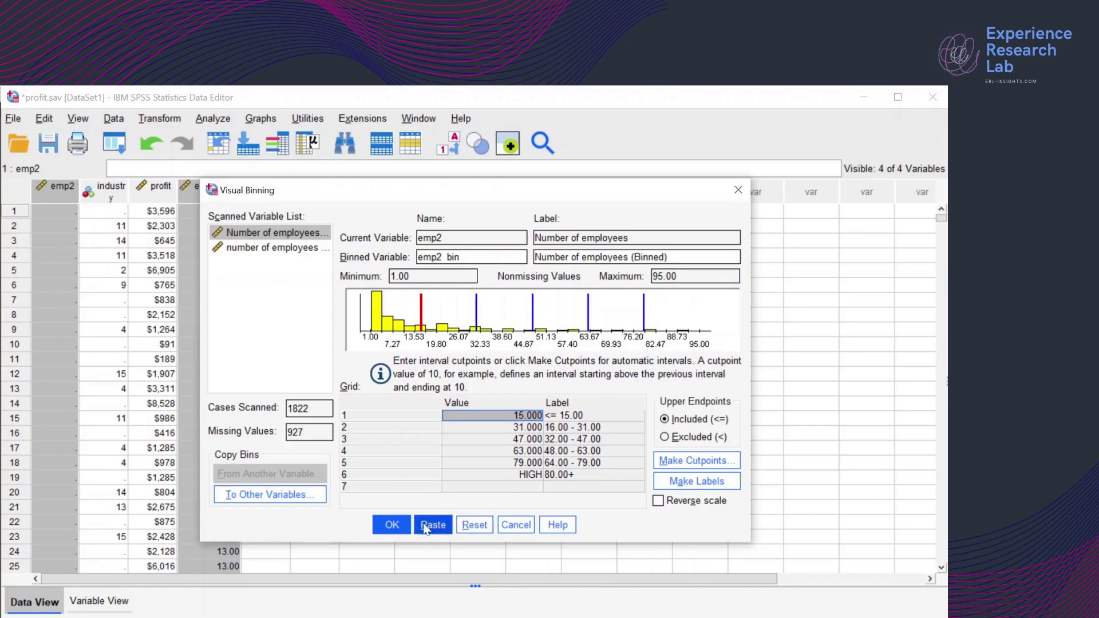
Select the transformed number-of-employees variable, emp2trans, and name its binned variable emp2trans_bin
left_click(272, 247)
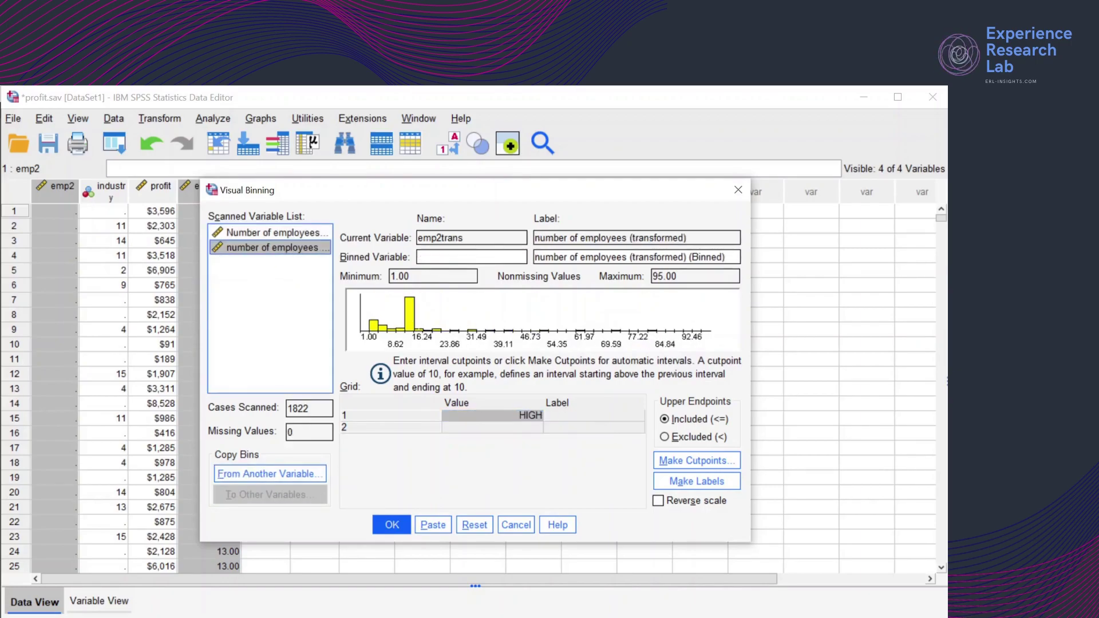
left_click(471, 257)
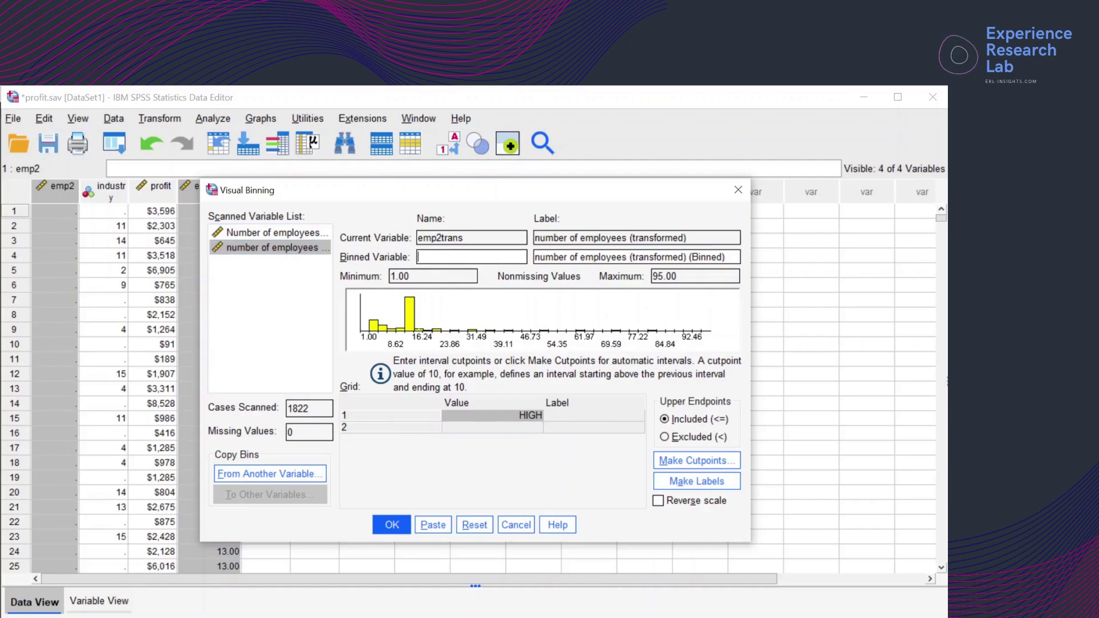
type("emp2")
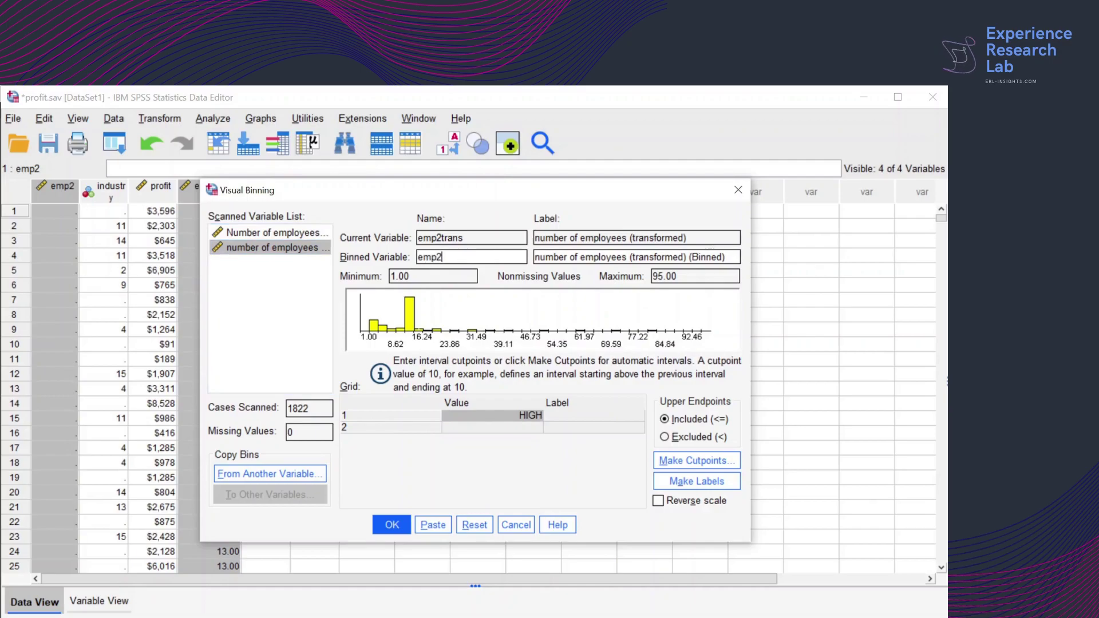
type("trans_bin")
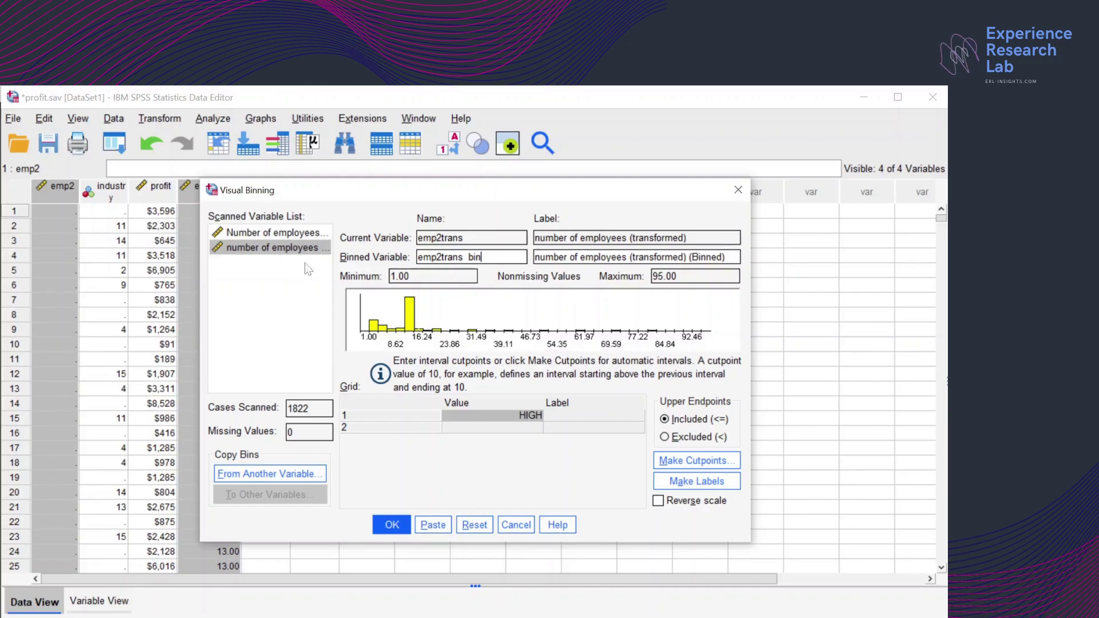
Define equal-width intervals for emp2trans_bin with the first cutpoint at 15 and five cutpoints
left_click(677, 468)
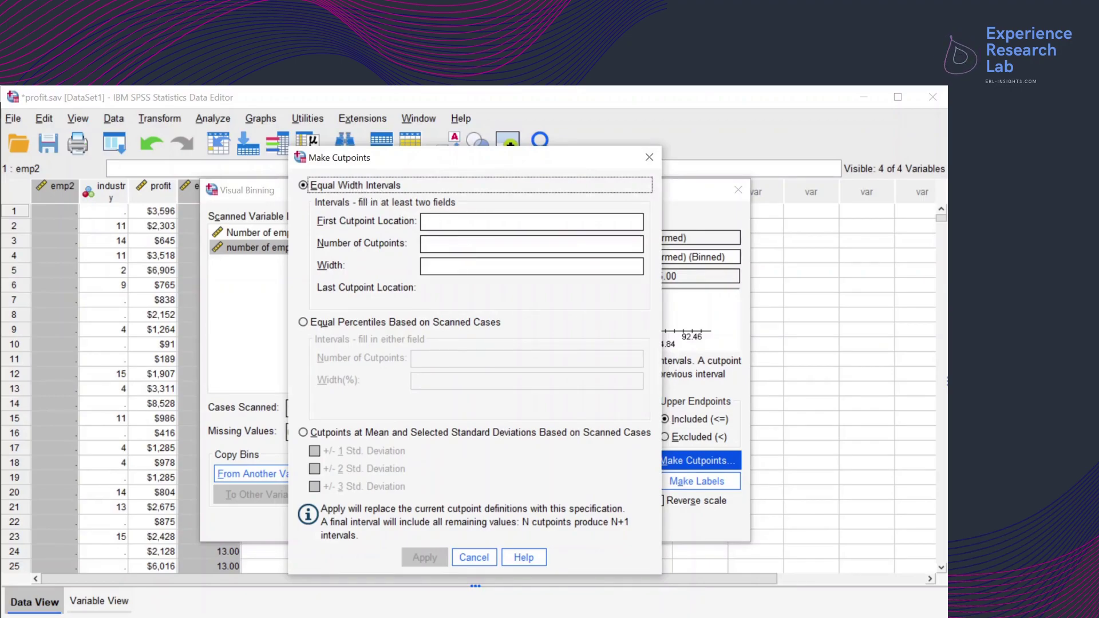
left_click(435, 221)
type("15")
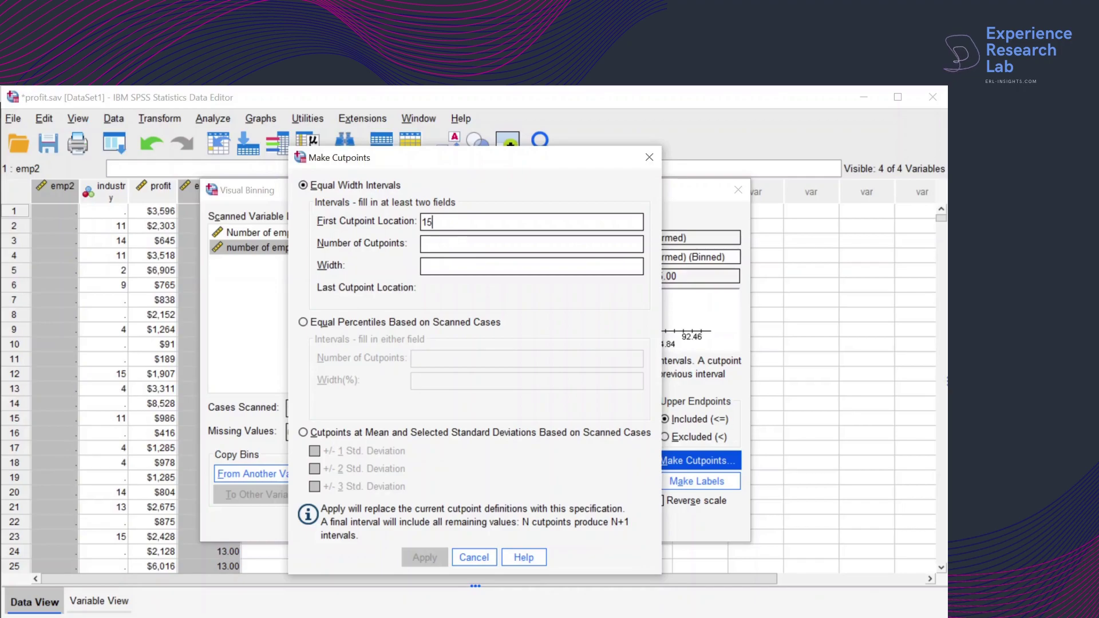
key("Tab")
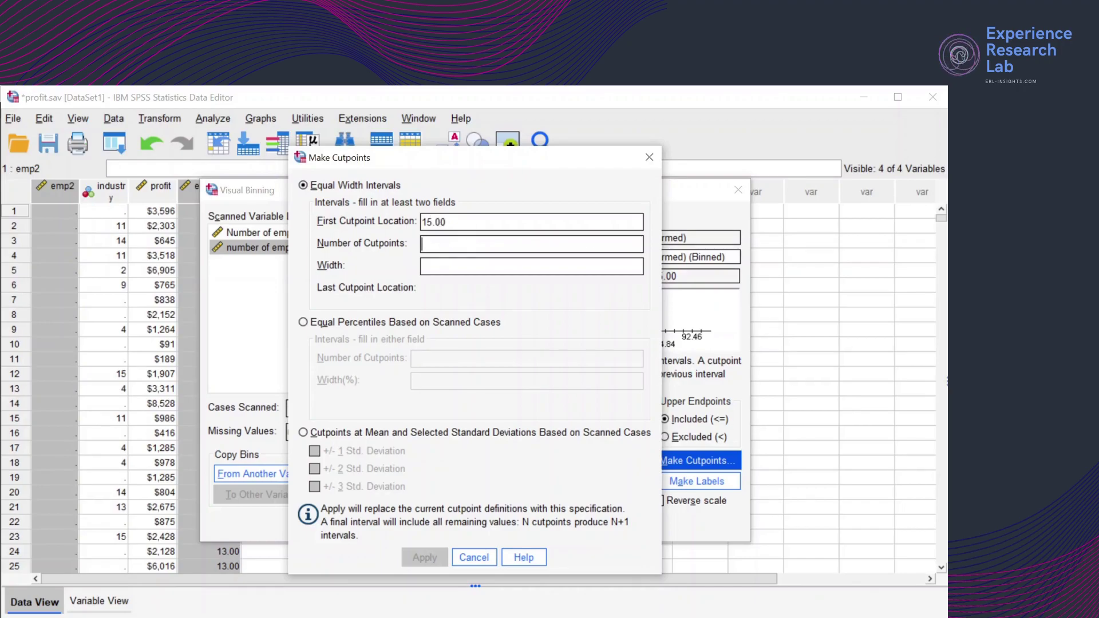
type("5")
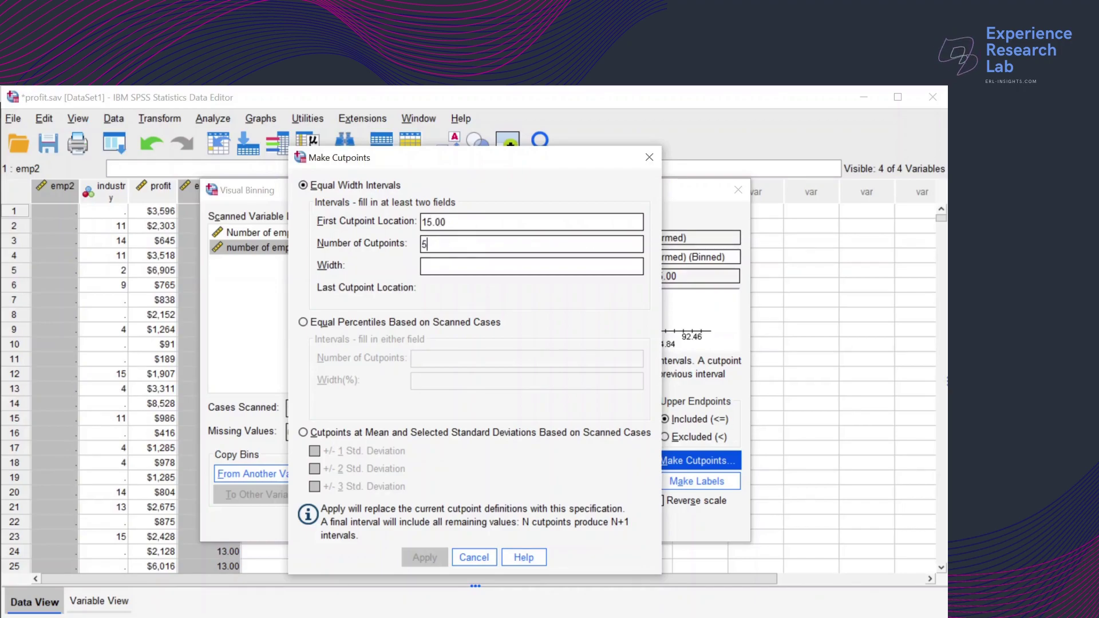
key("Tab")
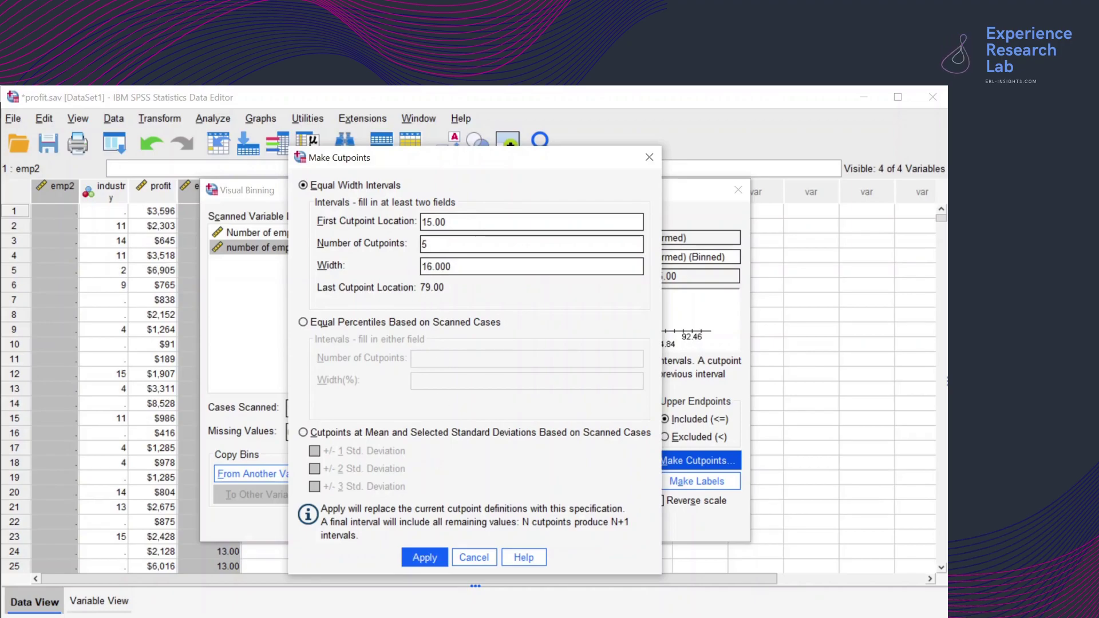
left_click(423, 556)
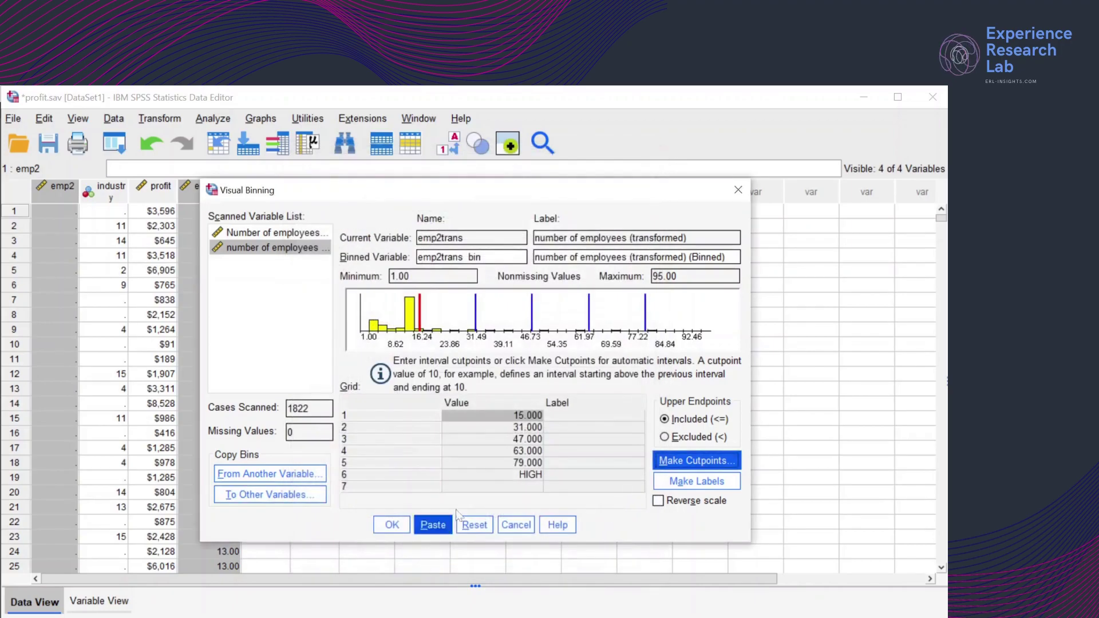
Generate the interval labels for emp2trans_bin and create both binned variables in the dataset
left_click(697, 485)
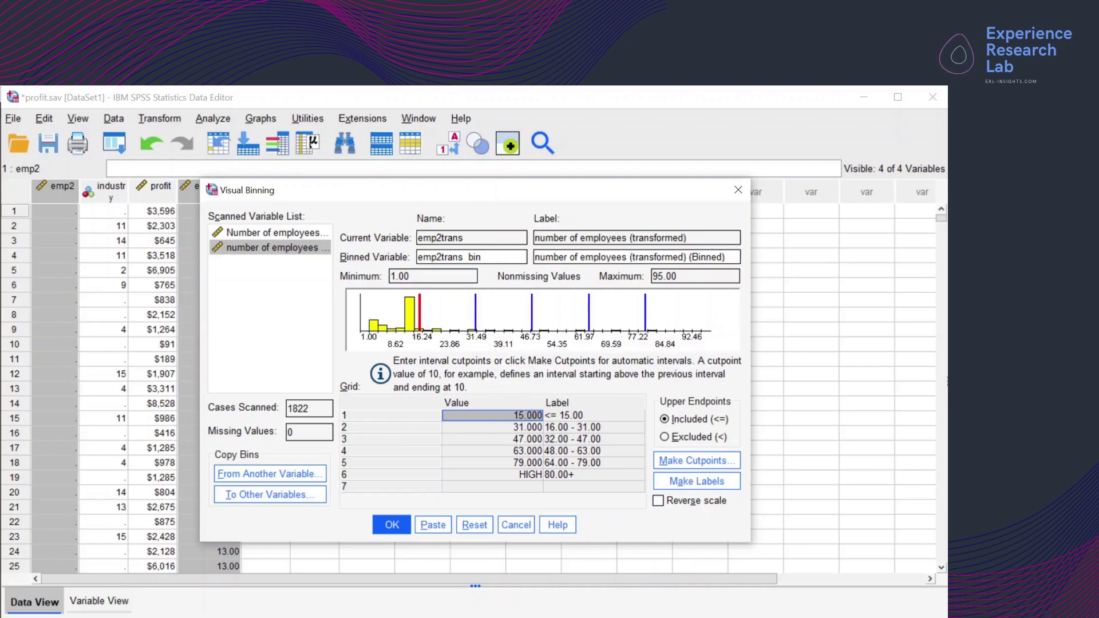
left_click(391, 524)
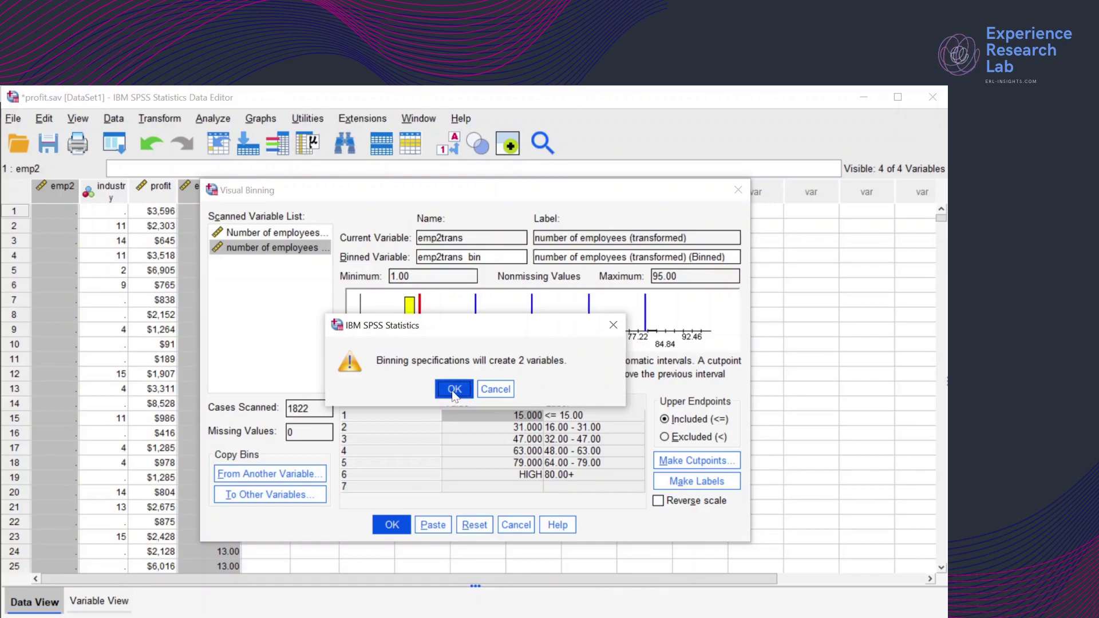
left_click(454, 391)
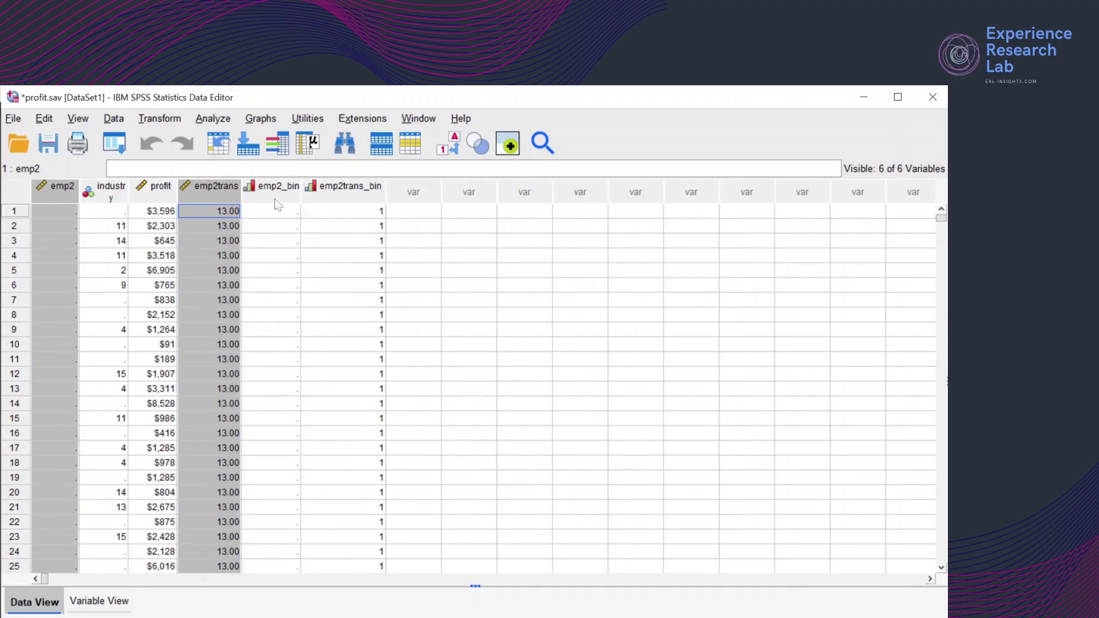
Examine the emp2_bin and emp2trans_bin columns from the first case to around case 928, where emp2 stops being missing
mouse_move(277, 201)
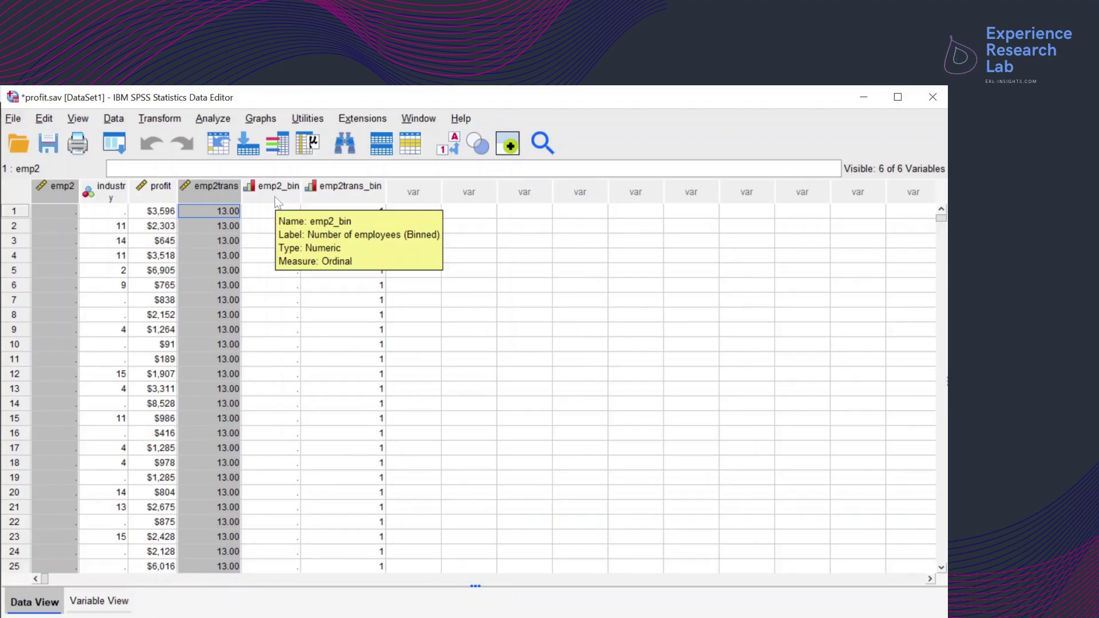
mouse_move(120, 197)
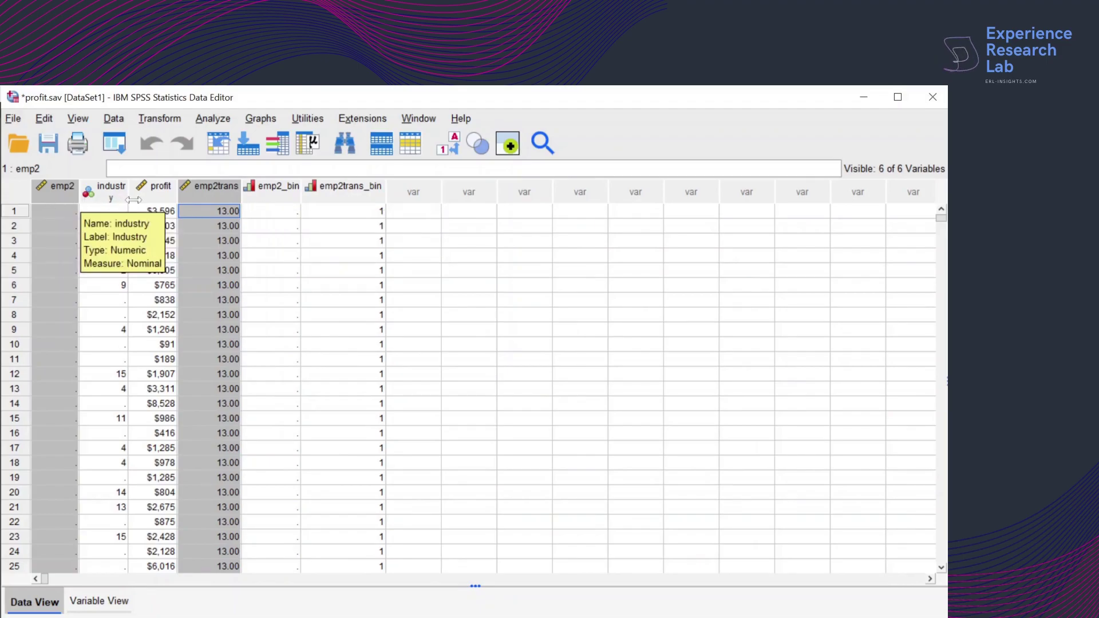
mouse_move(159, 196)
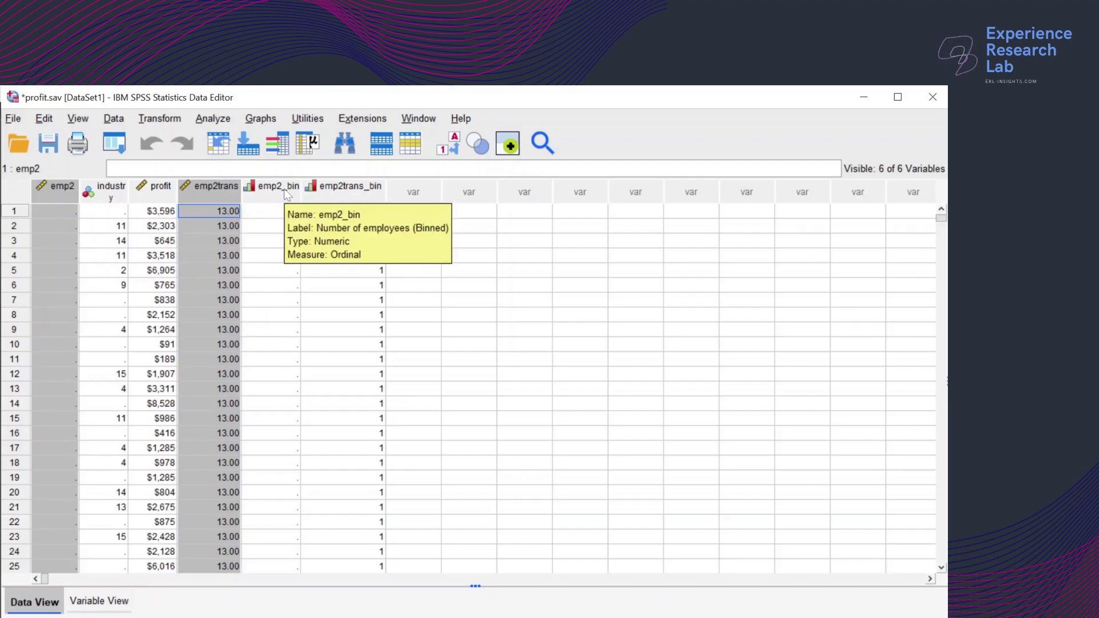
mouse_move(333, 193)
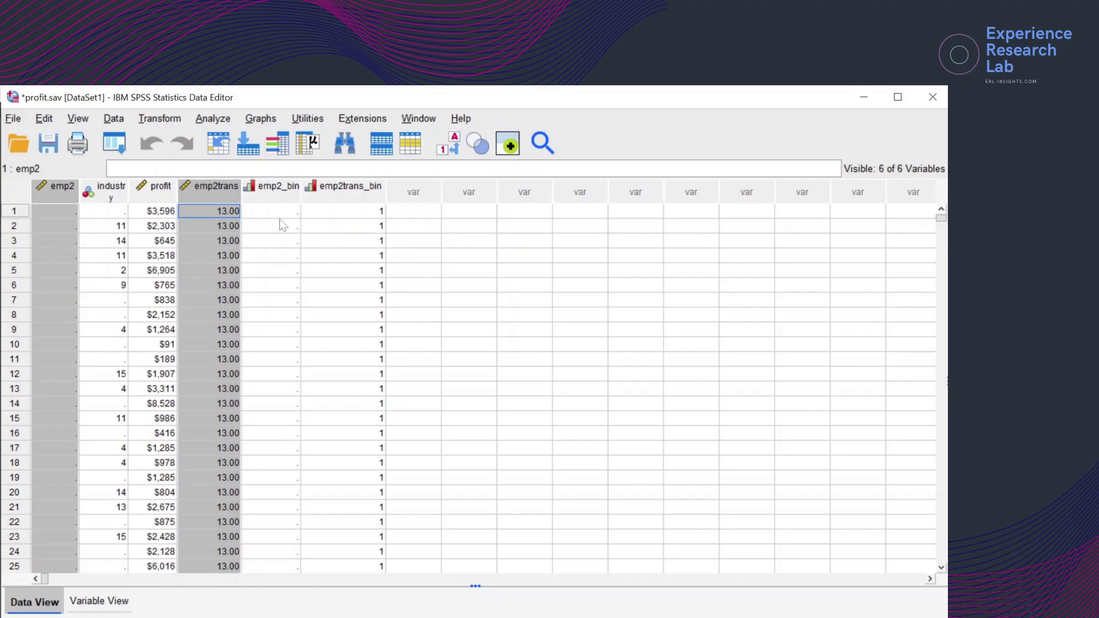
scroll(277, 239, "down", 15)
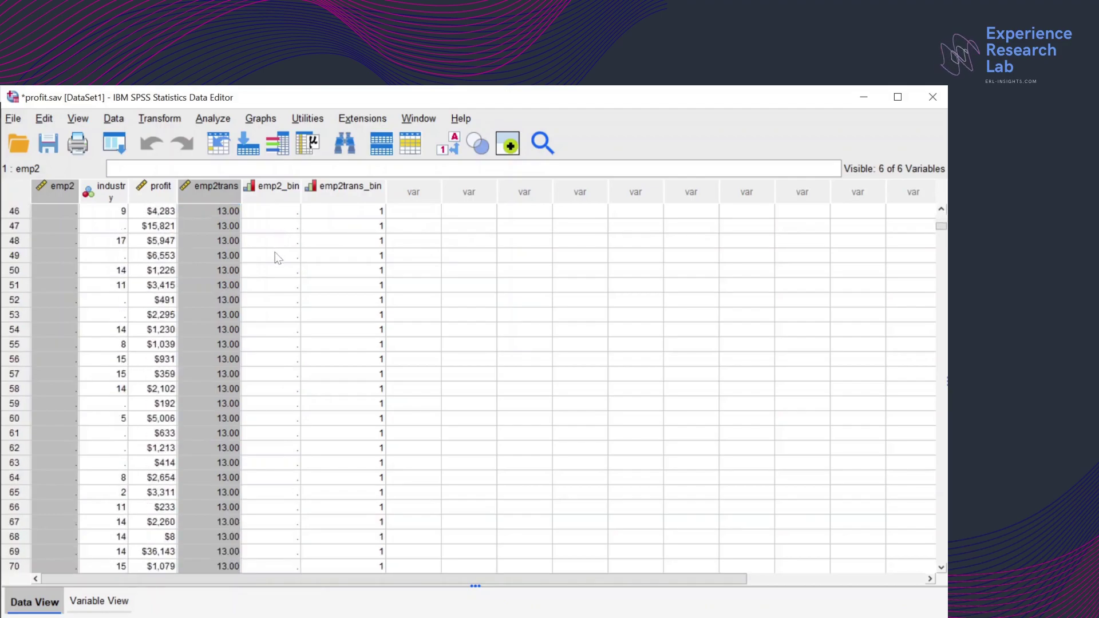
scroll(276, 258, "down", 20)
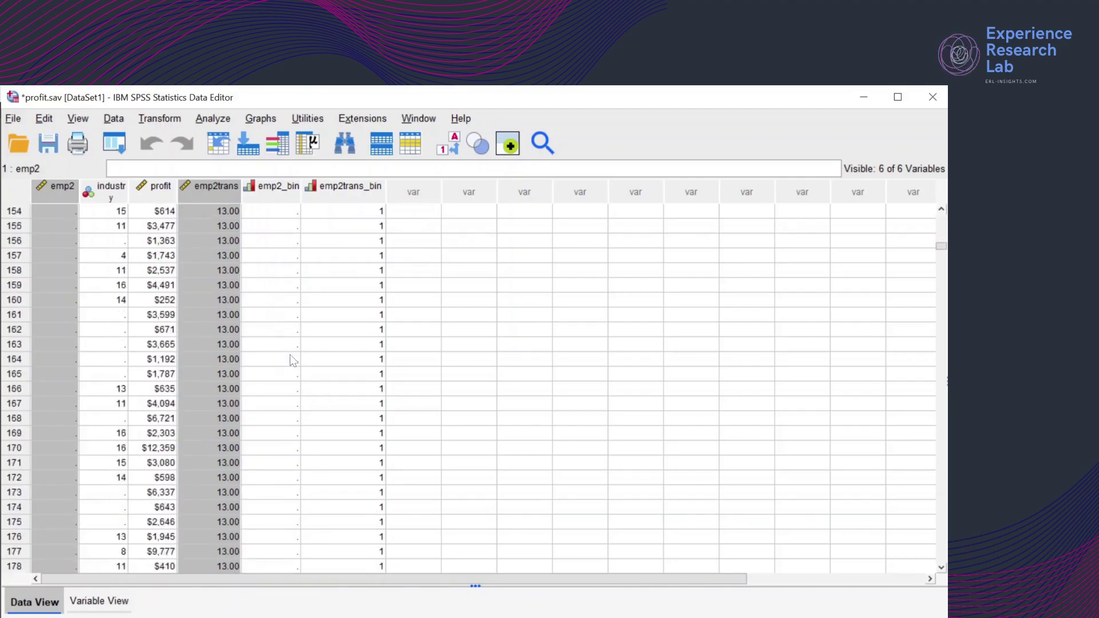
scroll(292, 359, "down", 20)
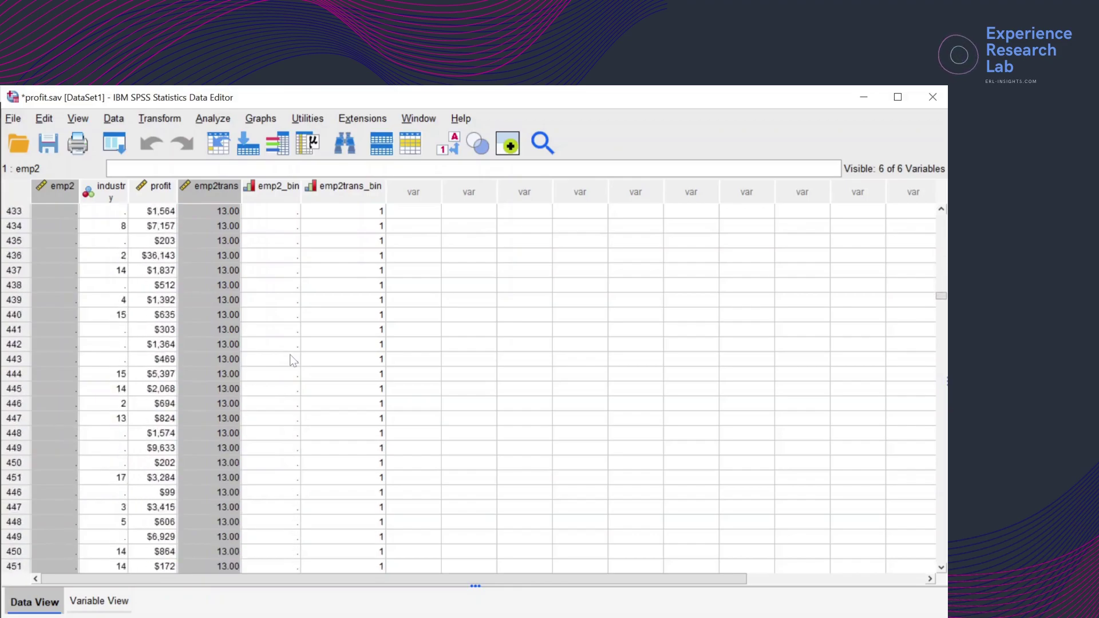
scroll(293, 359, "down", 20)
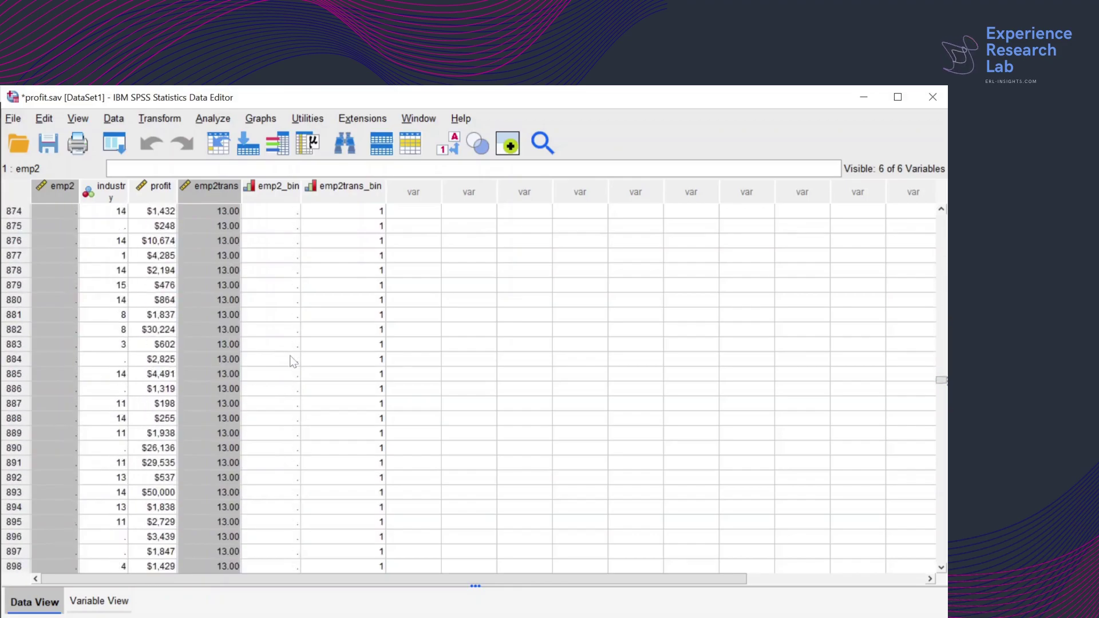
scroll(293, 359, "down", 5)
scroll(293, 359, "down", 9)
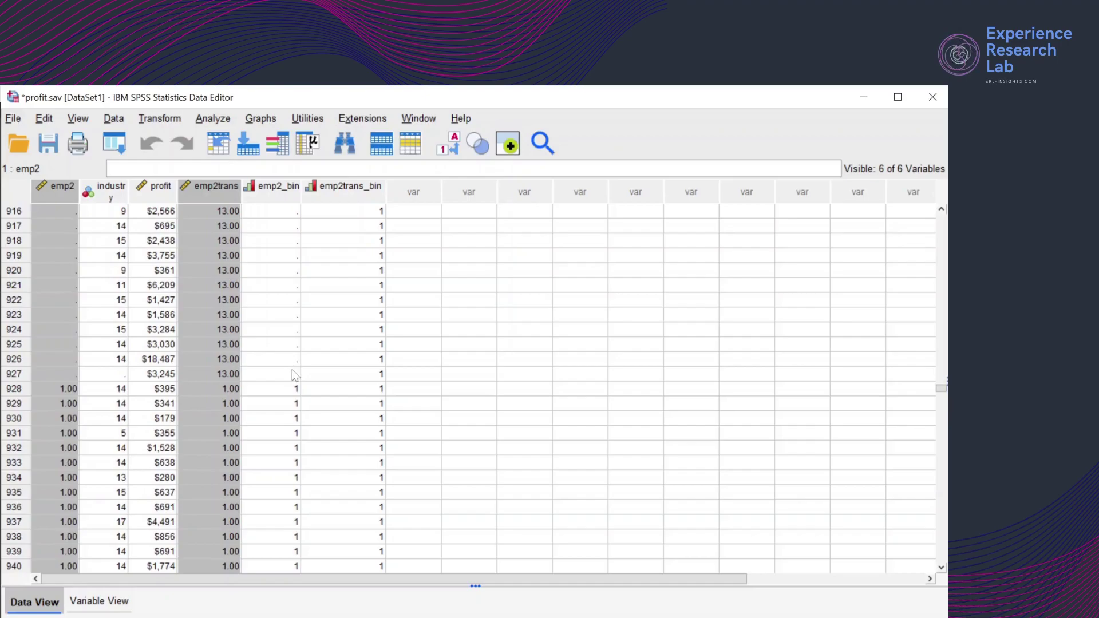
Compare the emp2_bin and emp2trans_bin values in cases 927 and 928
left_click(13, 375)
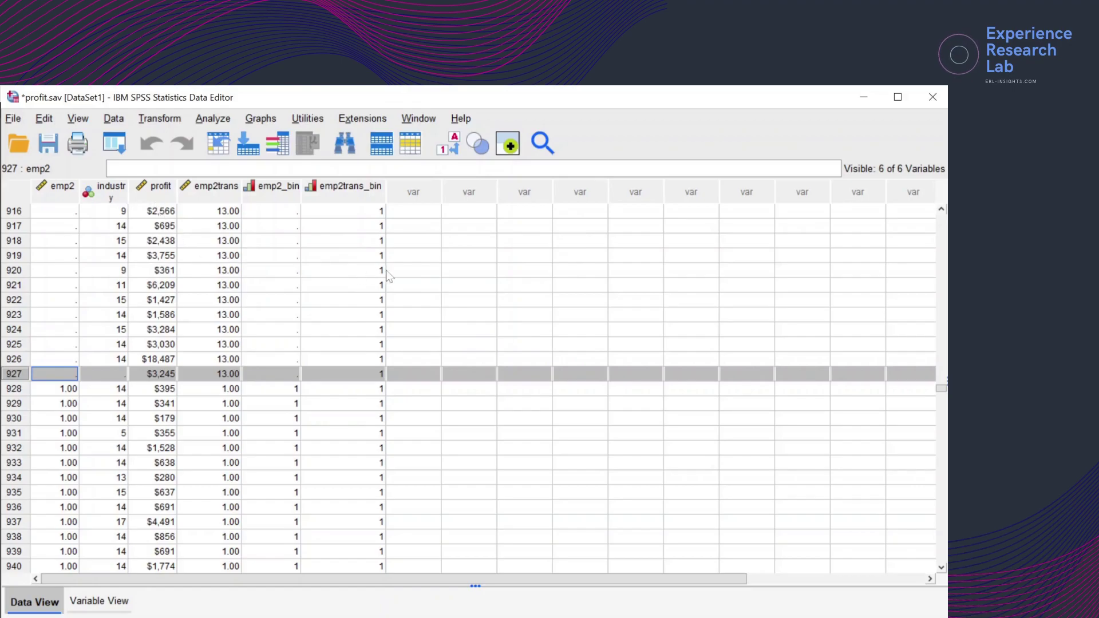
left_click(287, 392)
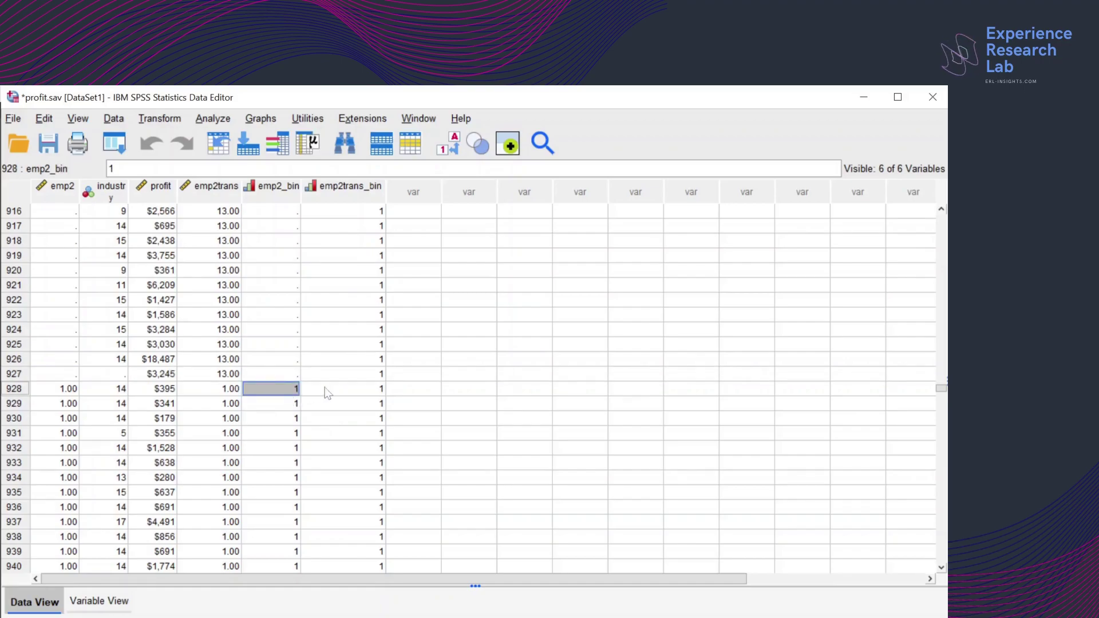
left_click(324, 388)
left_click(272, 389)
left_click(312, 389)
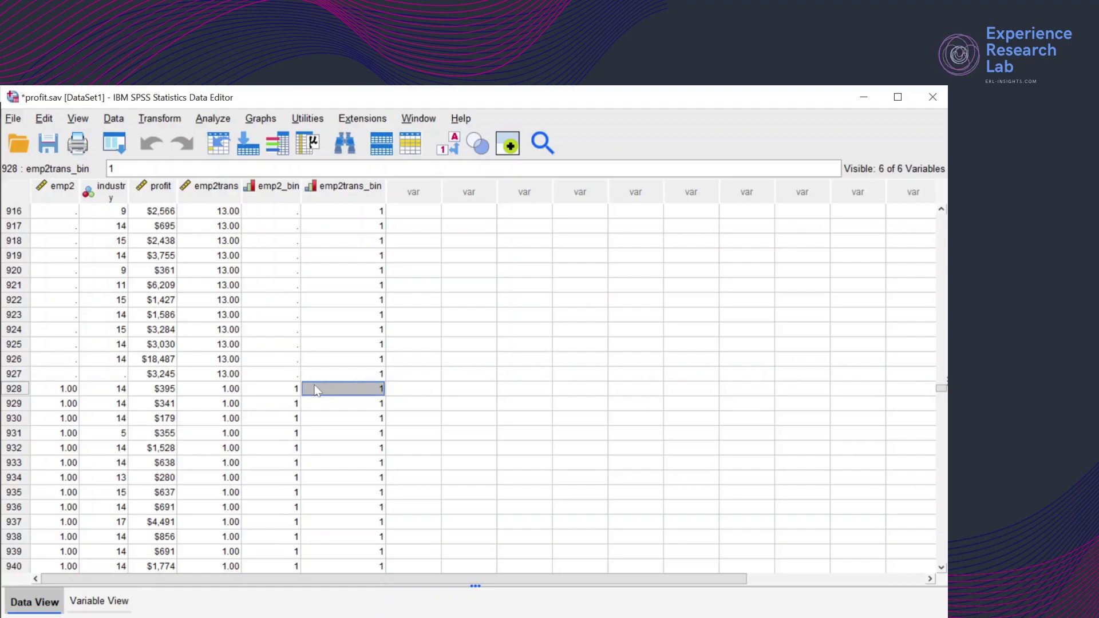
left_click(266, 389)
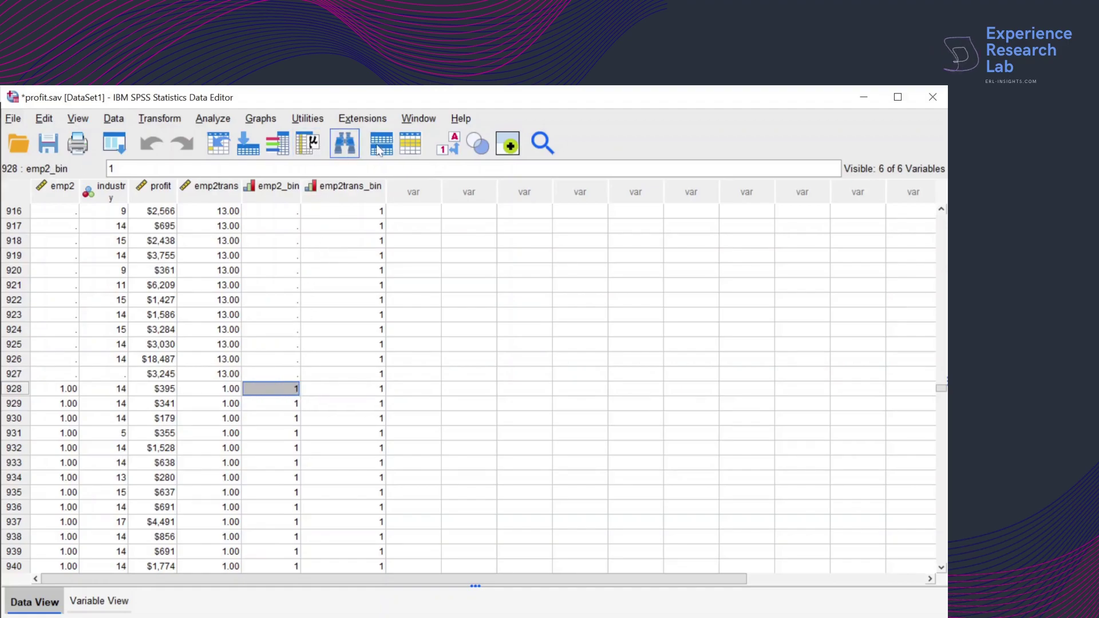
Review the value labels of emp2_bin in the variable definitions, and return to the case data
left_click(99, 601)
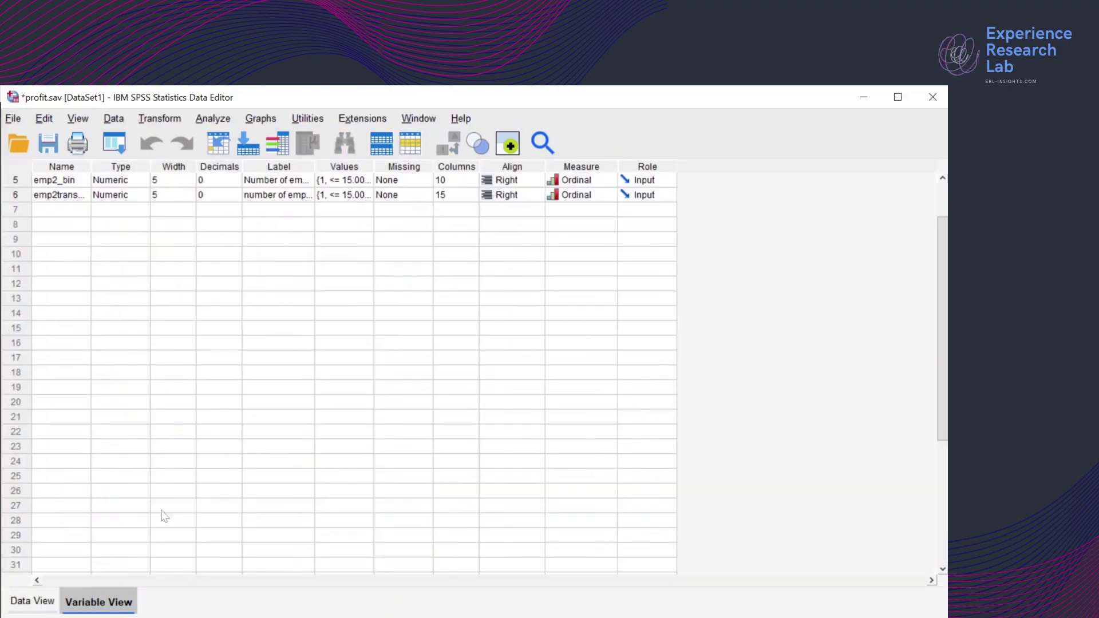
left_click(364, 180)
left_click(368, 179)
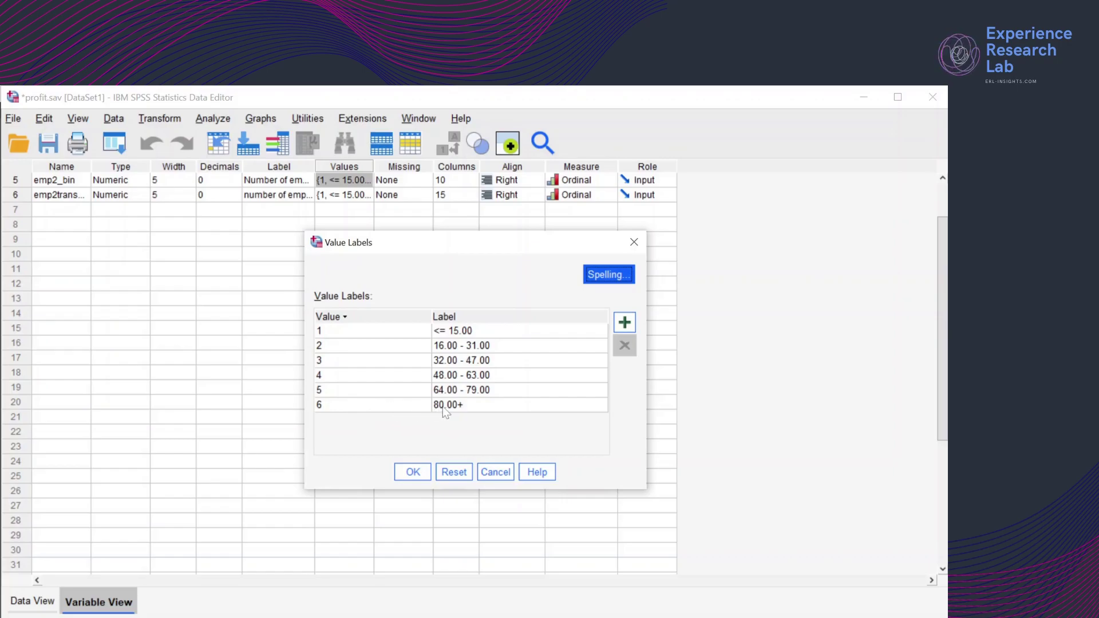
left_click(493, 473)
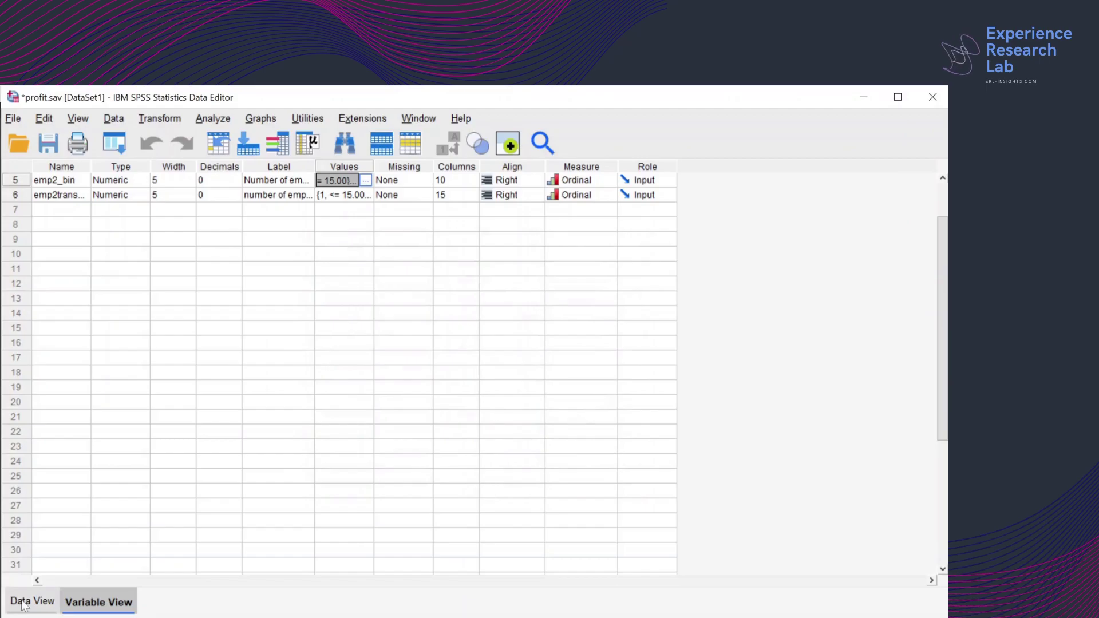
left_click(23, 602)
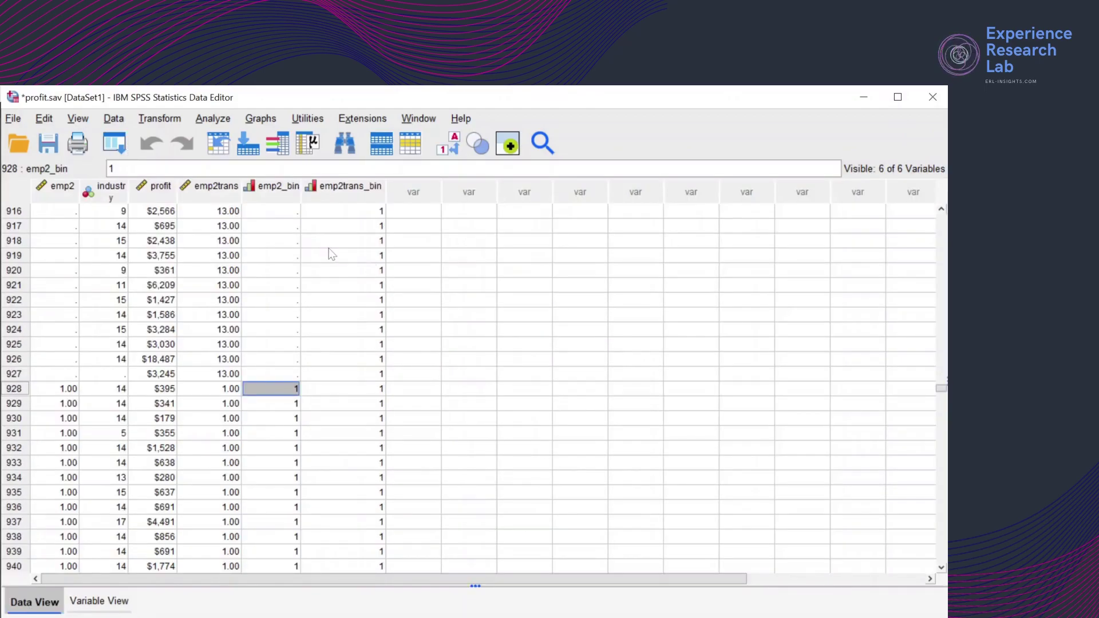